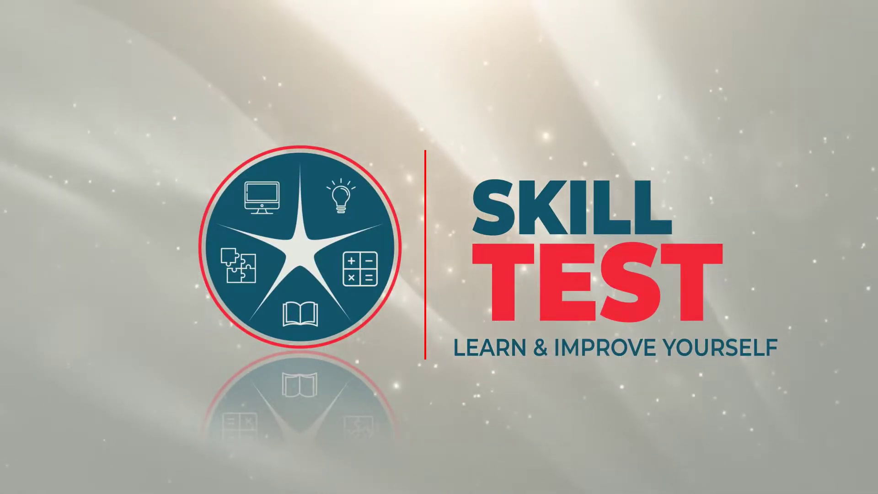
Open the desktop's shortcut menu once the Skill Test intro has finished.
{"action": "right_click", "coordinate": [314, 321]}
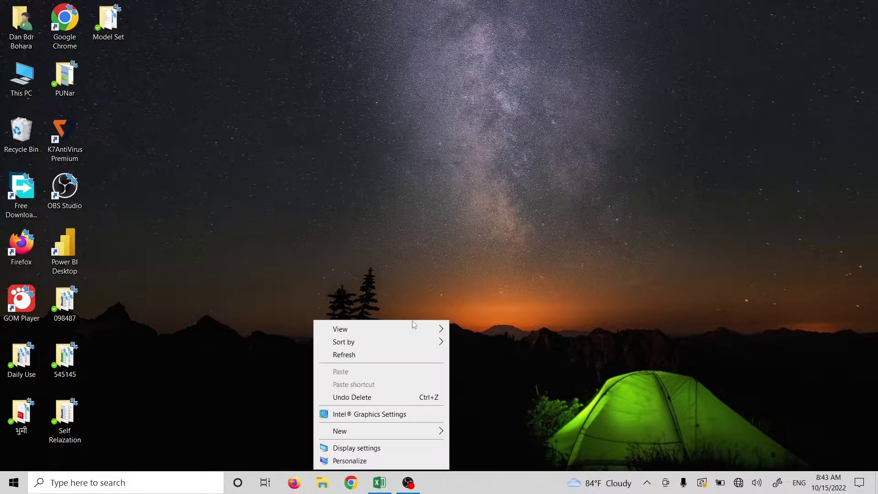
Refresh the desktop and bring Excel's 'Excel marksheet and ledger' Marksheet to the front.
{"action": "left_click", "coordinate": [365, 354]}
{"action": "left_click", "coordinate": [379, 484]}
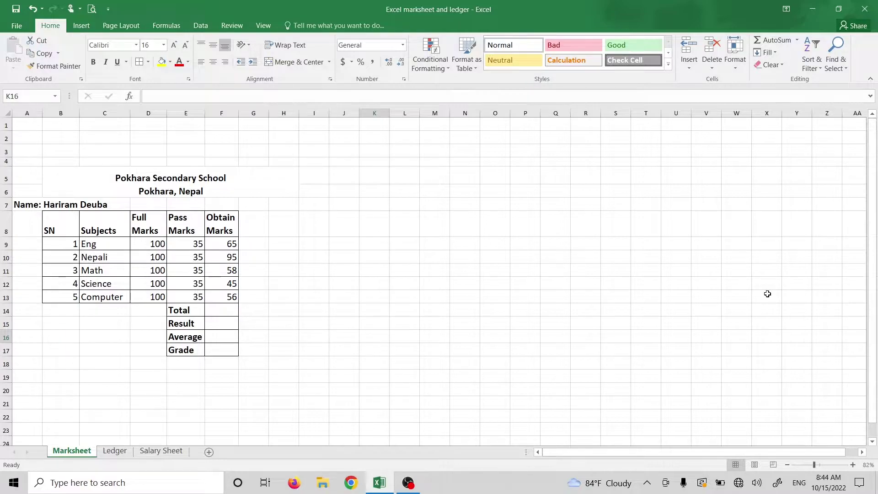
Unmerge the school title from B5:H6, move it to A5, and merge-and-center it across A5:F6.
{"action": "left_click", "coordinate": [177, 181]}
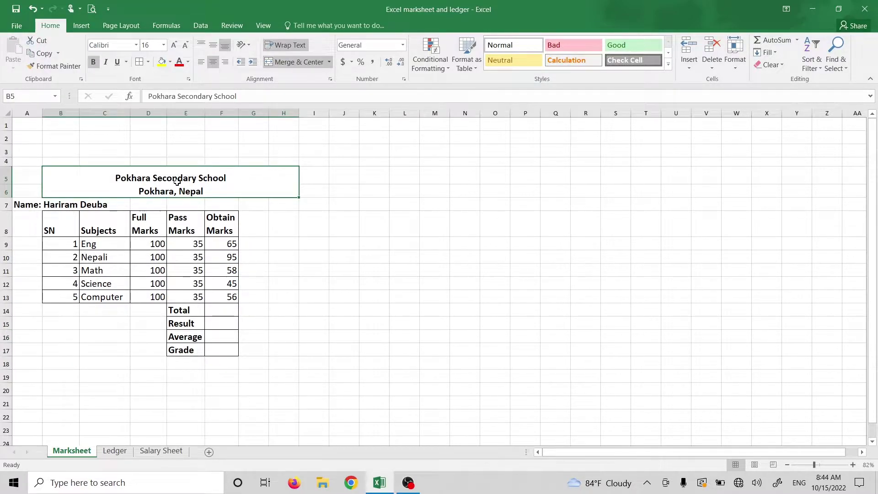
{"action": "left_click", "coordinate": [284, 213]}
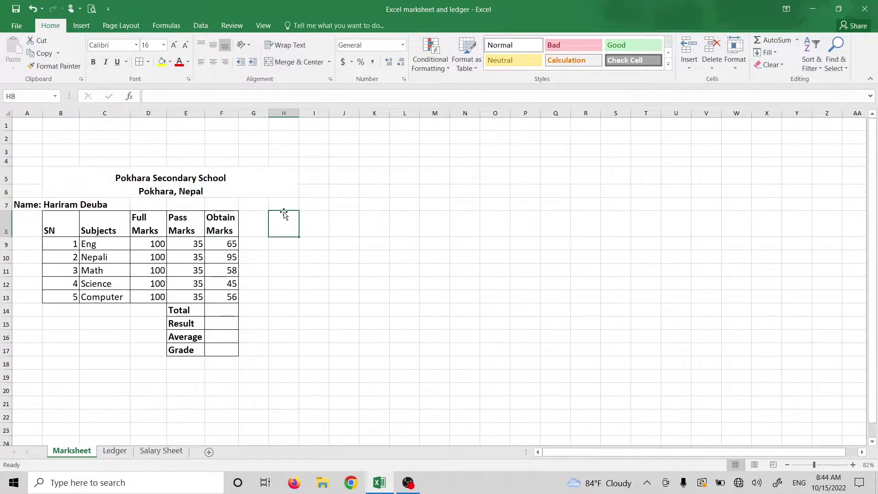
{"action": "left_click", "coordinate": [174, 187]}
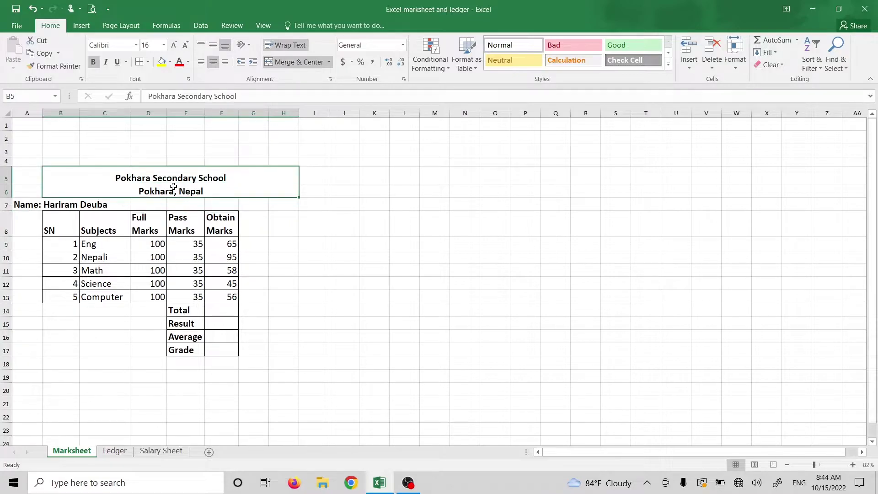
{"action": "left_click", "coordinate": [288, 49]}
{"action": "left_click", "coordinate": [290, 67]}
{"action": "left_click", "coordinate": [58, 176]}
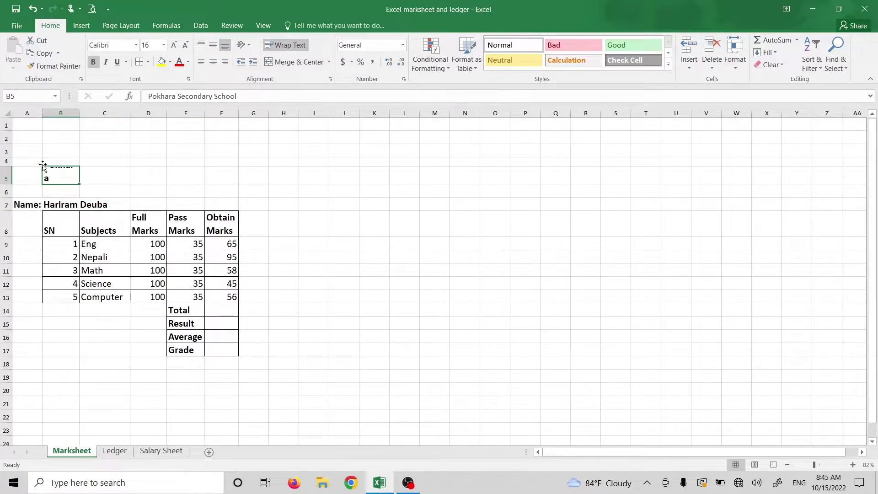
{"action": "mouse_move", "coordinate": [42, 166]}
{"action": "left_mouse_down"}
{"action": "mouse_move", "coordinate": [24, 173]}
{"action": "mouse_move", "coordinate": [218, 192]}
{"action": "left_mouse_up"}
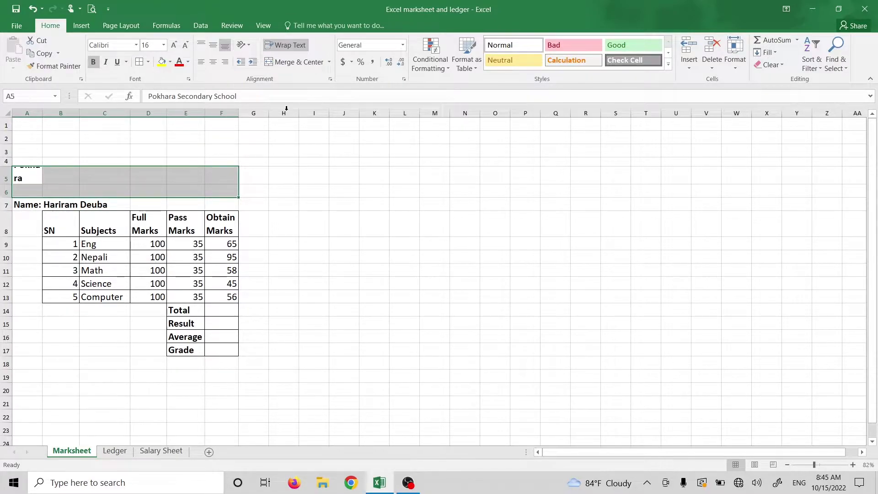
{"action": "left_click", "coordinate": [300, 62]}
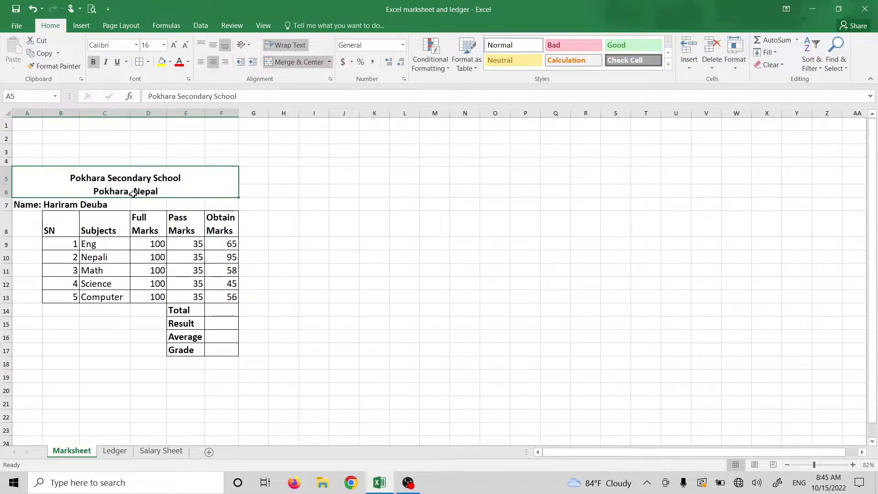
{"action": "left_click", "coordinate": [4, 138]}
{"action": "left_click", "coordinate": [257, 182]}
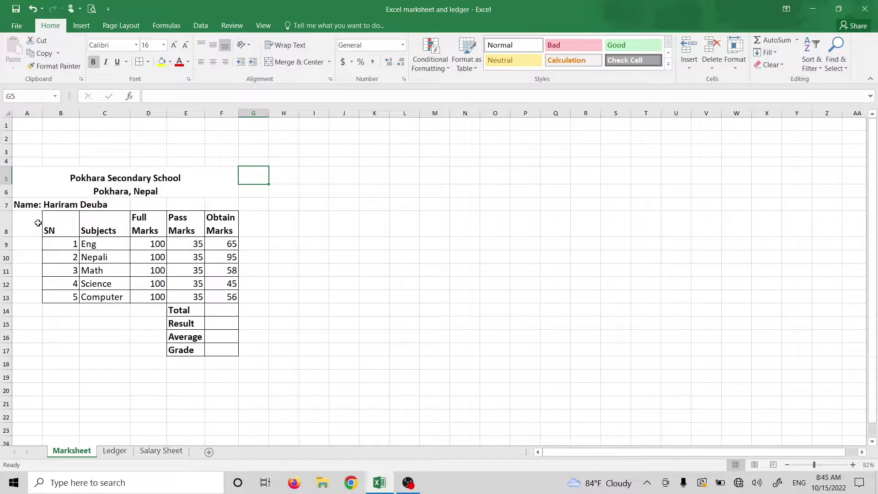
Vertically center the table's header labels in row 8.
{"action": "left_click", "coordinate": [6, 225]}
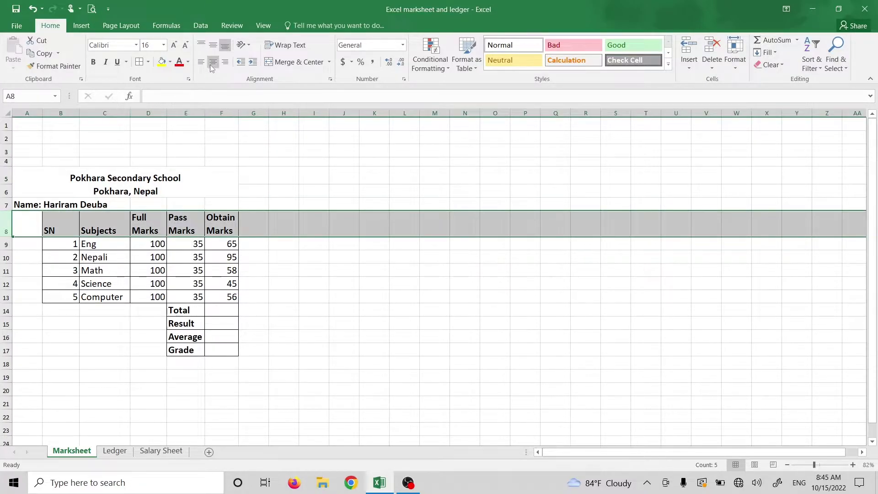
{"action": "left_click", "coordinate": [213, 45]}
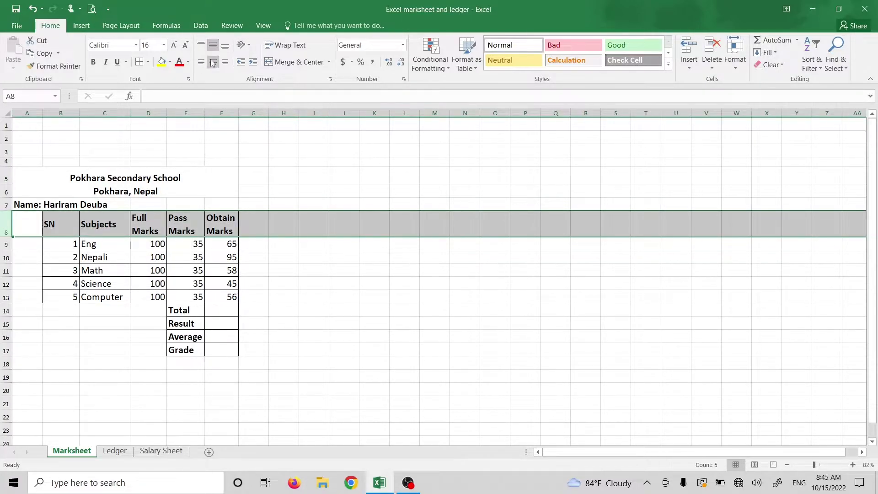
{"action": "left_click", "coordinate": [205, 178]}
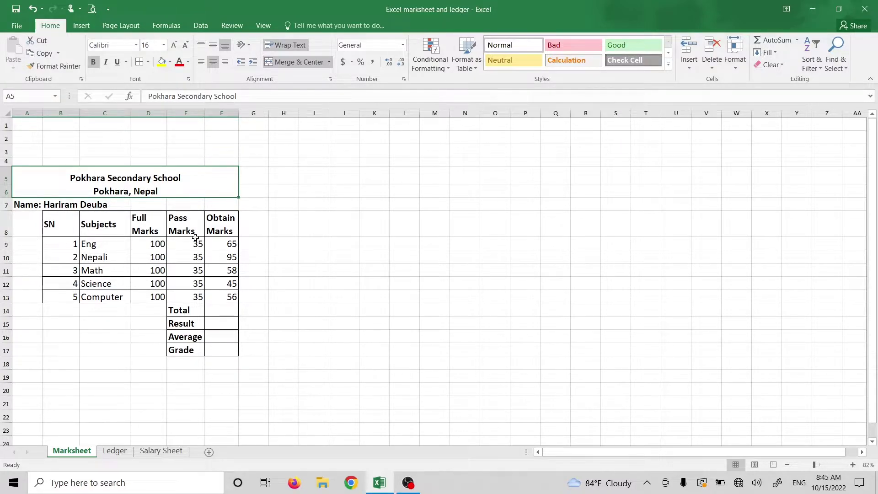
Add the note 'Total' with description 'Sum of all subject.' in B19:C19.
{"action": "left_click", "coordinate": [208, 312]}
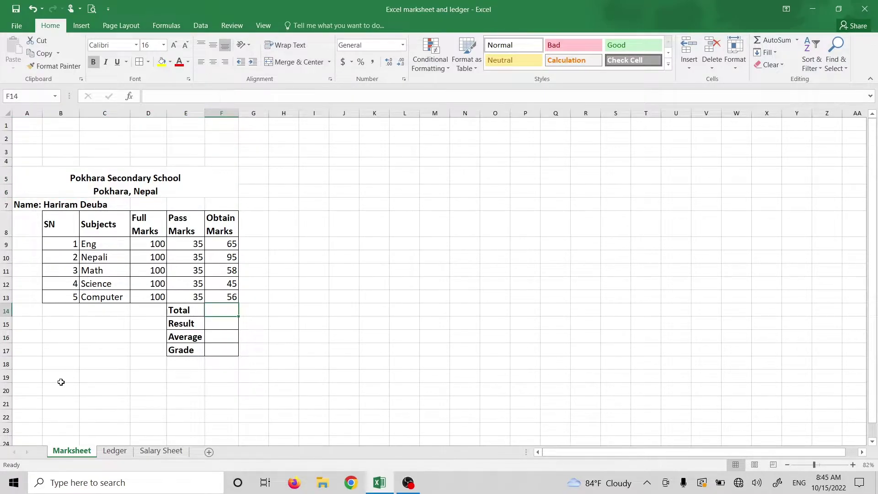
{"action": "left_click", "coordinate": [43, 376]}
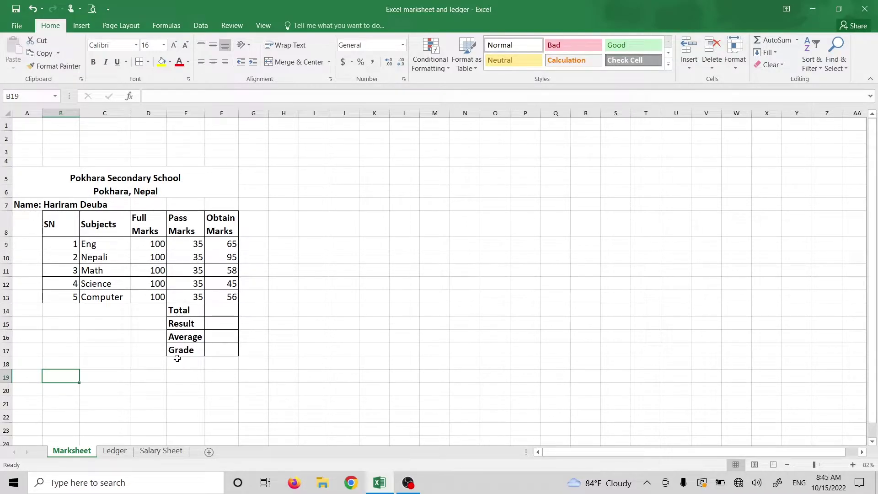
{"action": "type", "text": "To"}
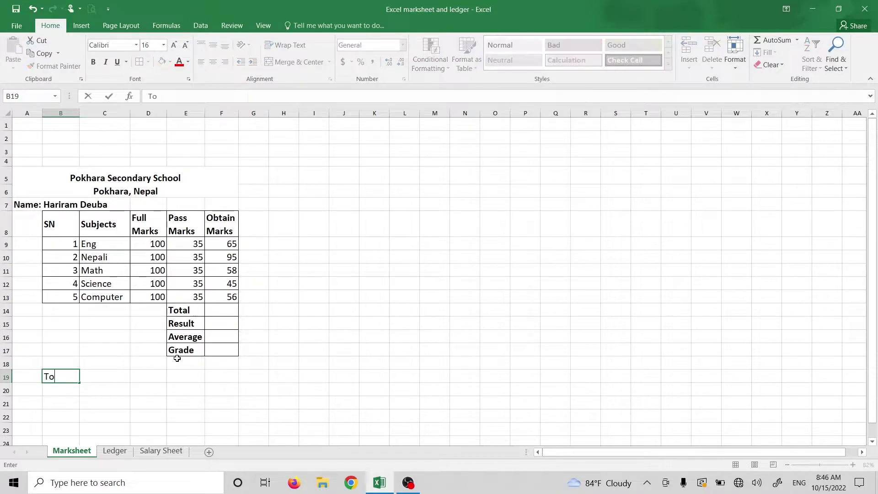
{"action": "type", "text": "tal"}
{"action": "key", "text": "Return"}
{"action": "key", "text": "Up"}
{"action": "key", "text": "Right"}
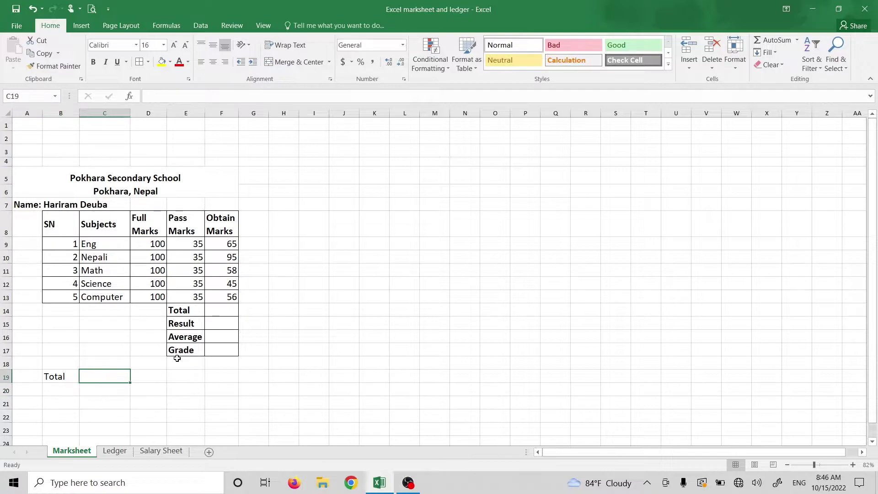
{"action": "type", "text": "a"}
{"action": "key", "text": "BackSpace"}
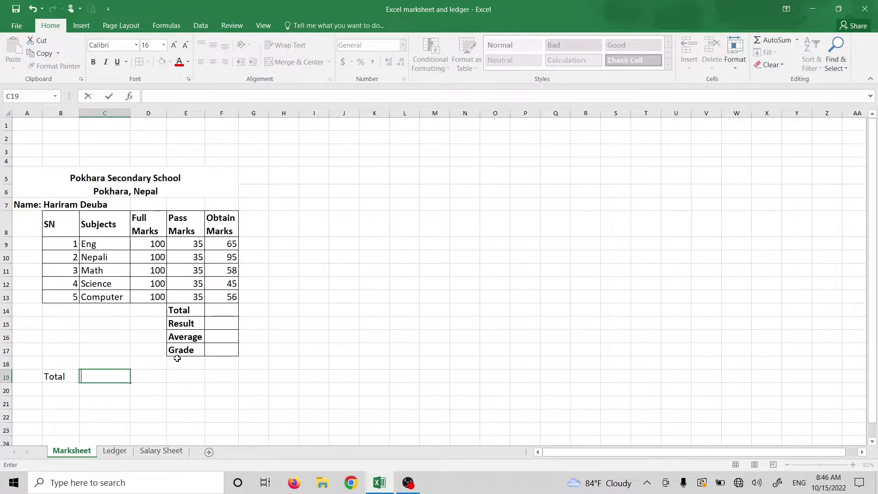
{"action": "type", "text": "Sum of all subject."}
{"action": "key", "text": "Return"}
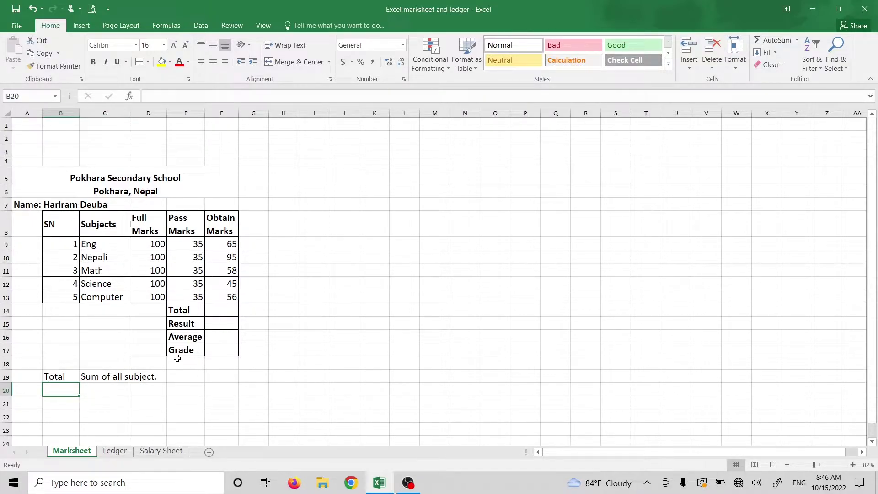
Add 'Result :' with the rule 'If all sub obtain Marks greater than 35 then, pass'.
{"action": "type", "text": "Resu"}
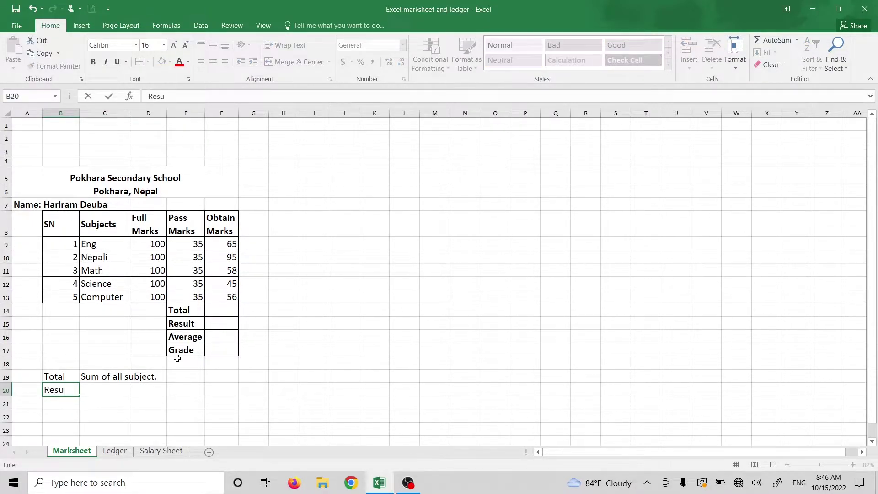
{"action": "type", "text": "lt :"}
{"action": "key", "text": "Tab"}
{"action": "type", "text": "I"}
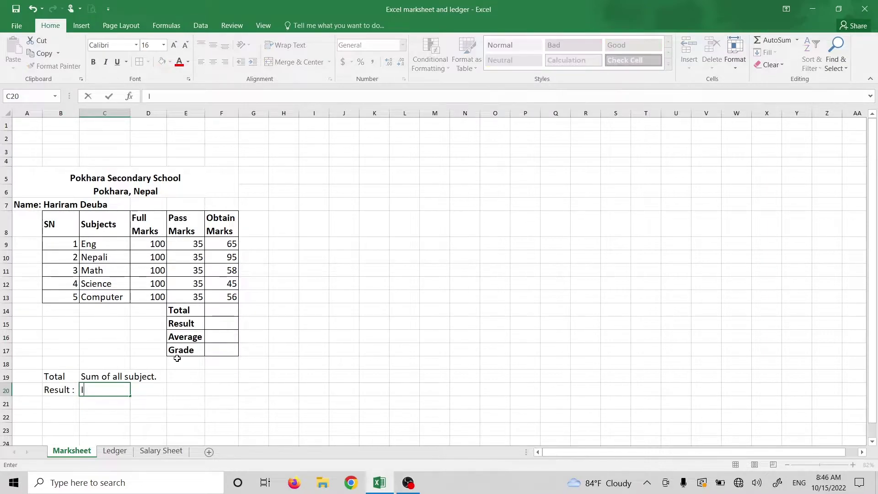
{"action": "type", "text": "f"}
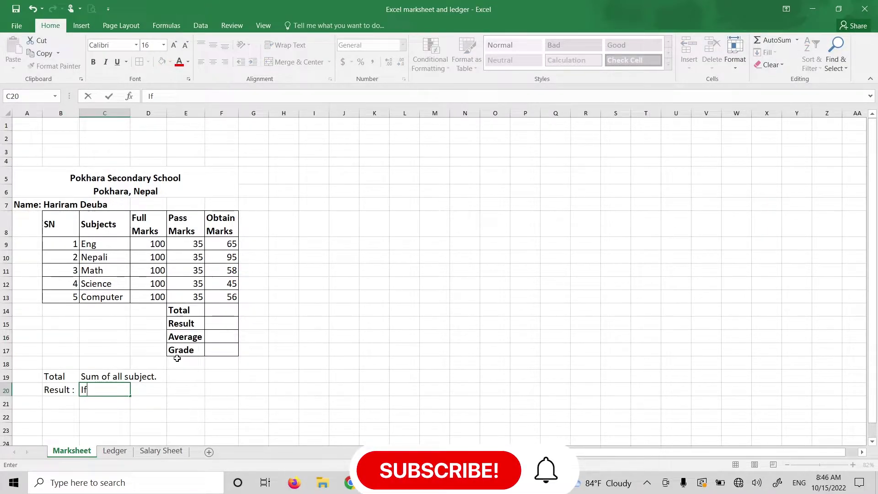
{"action": "type", "text": " all sub"}
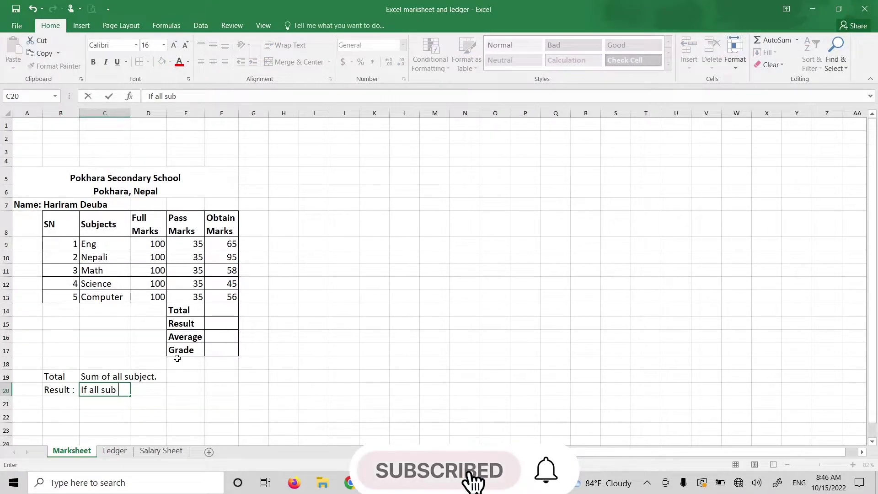
{"action": "type", "text": " ob"}
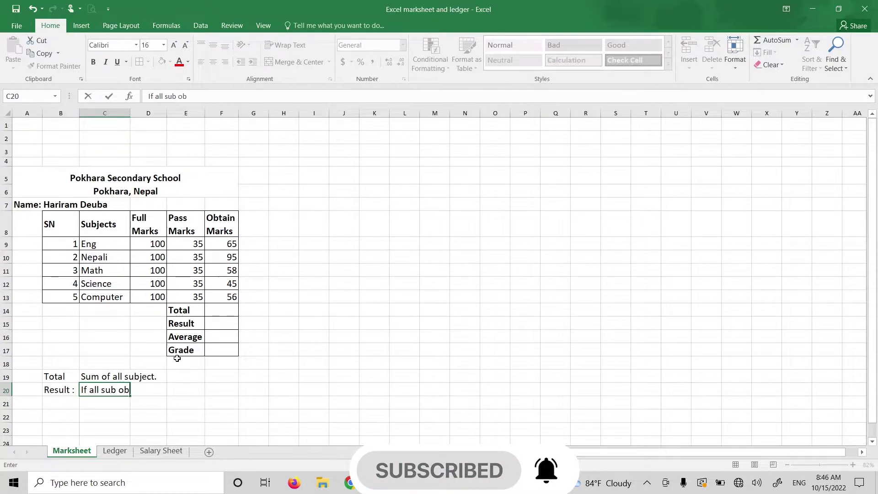
{"action": "type", "text": "tain Mark"}
{"action": "type", "text": "s g"}
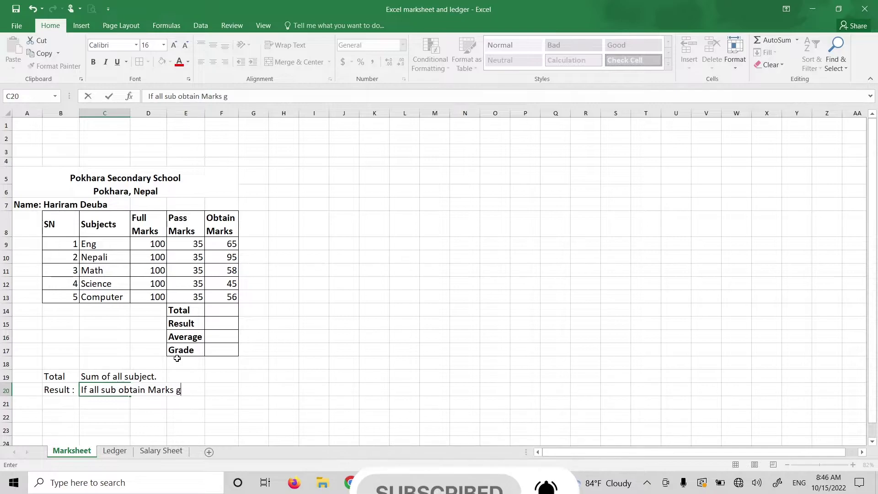
{"action": "type", "text": "reater than 35 th"}
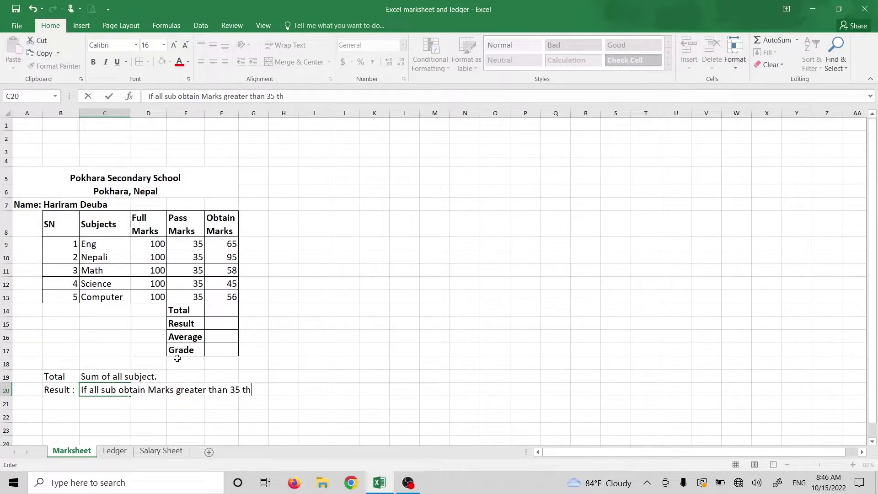
{"action": "type", "text": "en, pas"}
{"action": "type", "text": "s,"}
{"action": "key", "text": "BackSpace"}
{"action": "key", "text": "Return"}
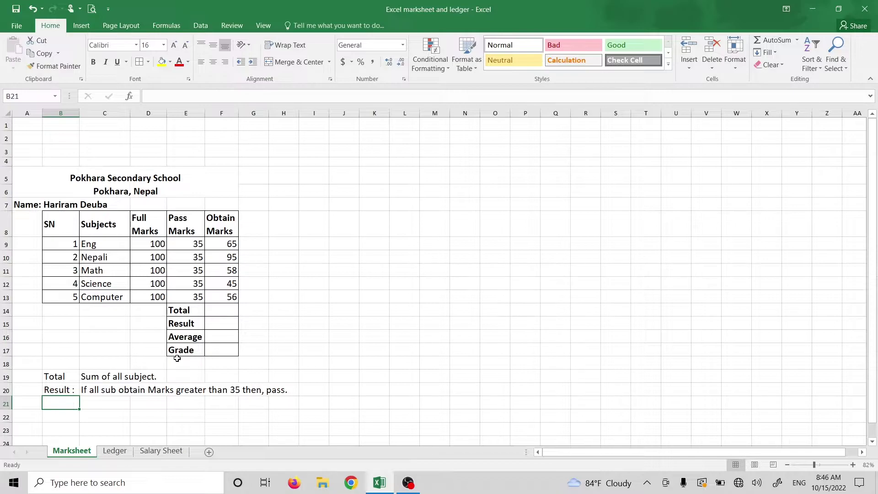
Add the 'Grade:' label beside the average bands (>90 A down to >40) and center it vertically.
{"action": "type", "text": "Grad"}
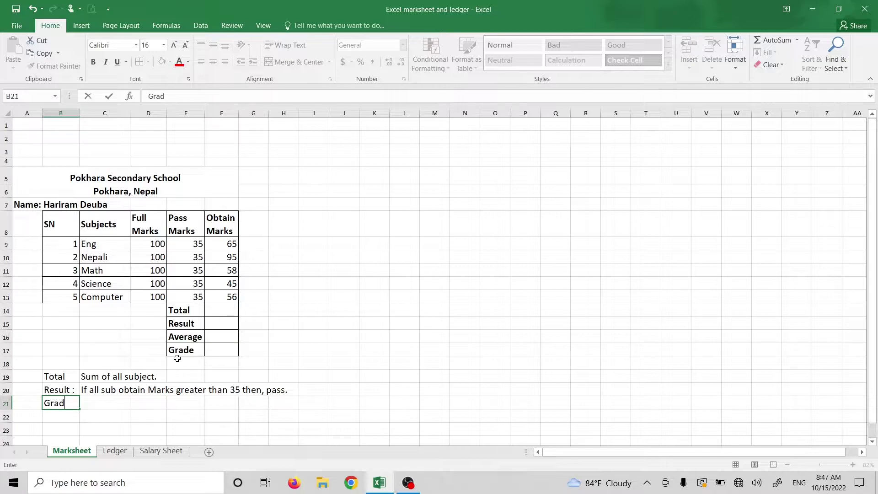
{"action": "type", "text": "e:"}
{"action": "key", "text": "Tab"}
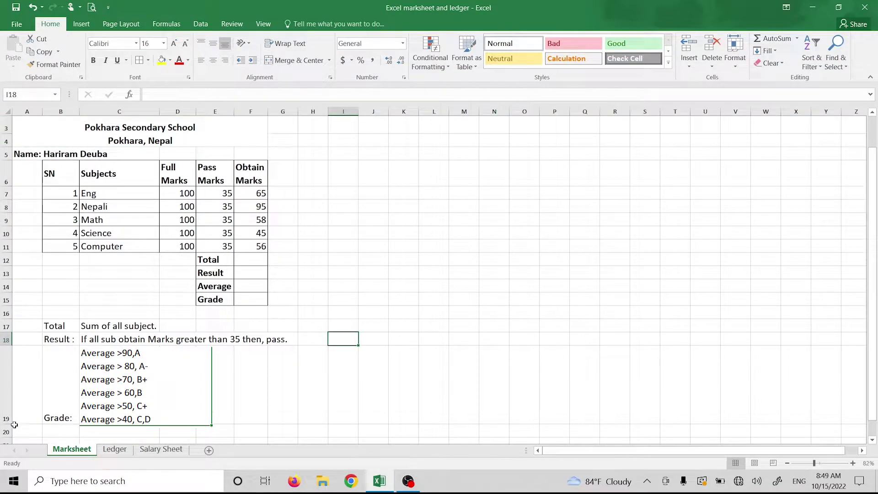
{"action": "left_click", "coordinate": [65, 373]}
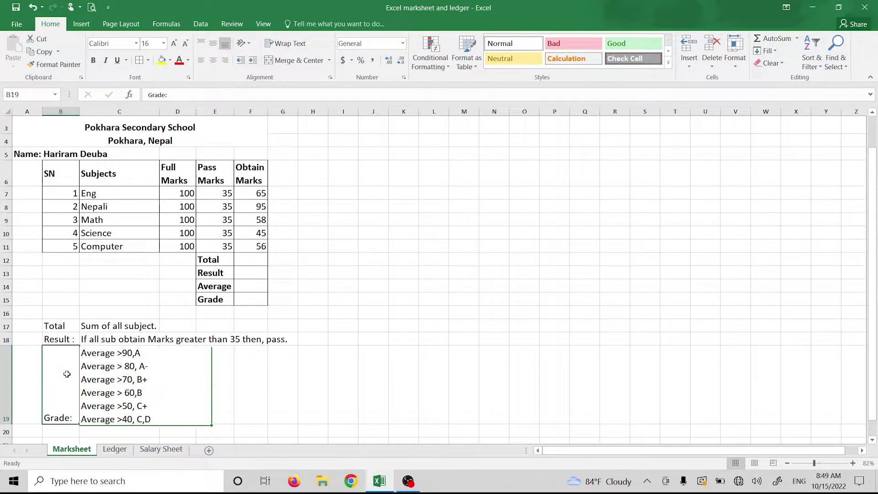
{"action": "left_click", "coordinate": [213, 43]}
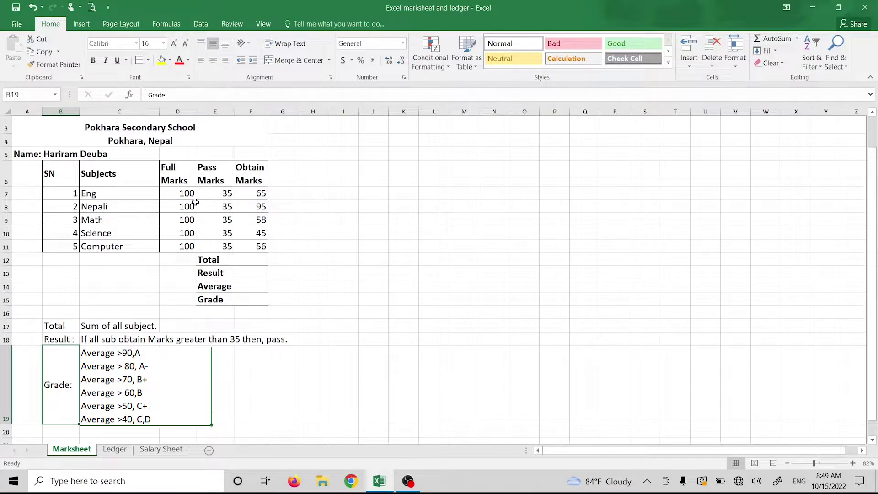
{"action": "left_click", "coordinate": [202, 362]}
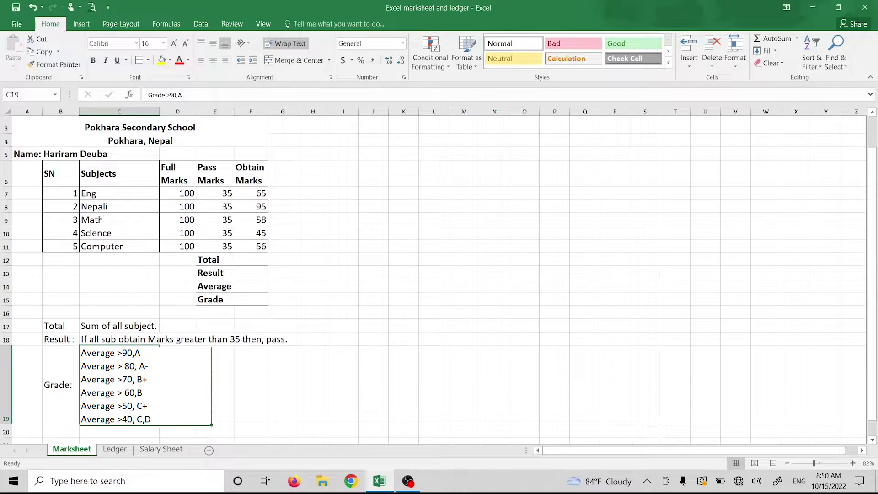
Make the Total, Result and Grade notes in B17:C19 bold.
{"action": "left_click", "coordinate": [178, 385]}
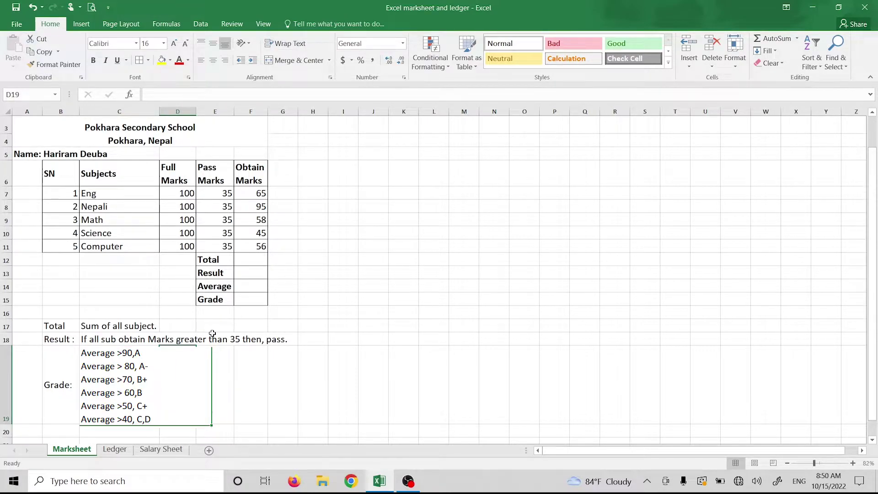
{"action": "left_click", "coordinate": [49, 325]}
{"action": "left_click_drag", "start_coordinate": [49, 325], "coordinate": [159, 339]}
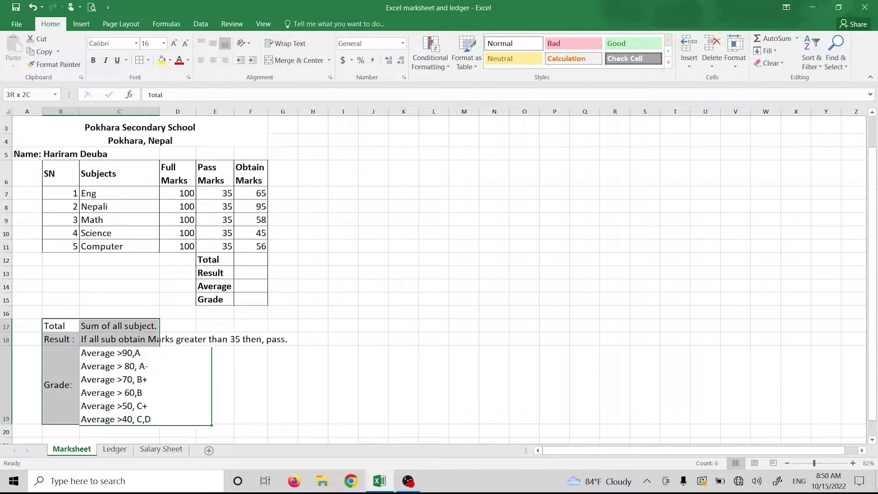
{"action": "left_click", "coordinate": [93, 60]}
{"action": "left_click", "coordinate": [199, 314]}
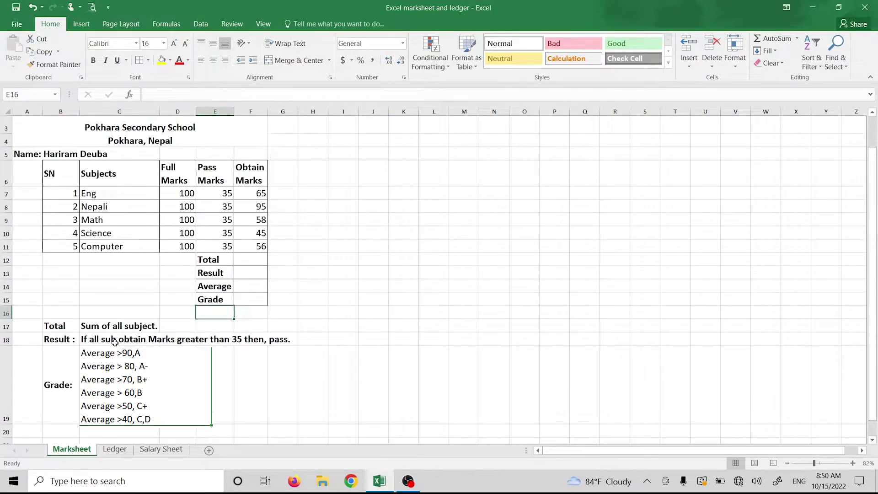
{"action": "left_click", "coordinate": [244, 262]}
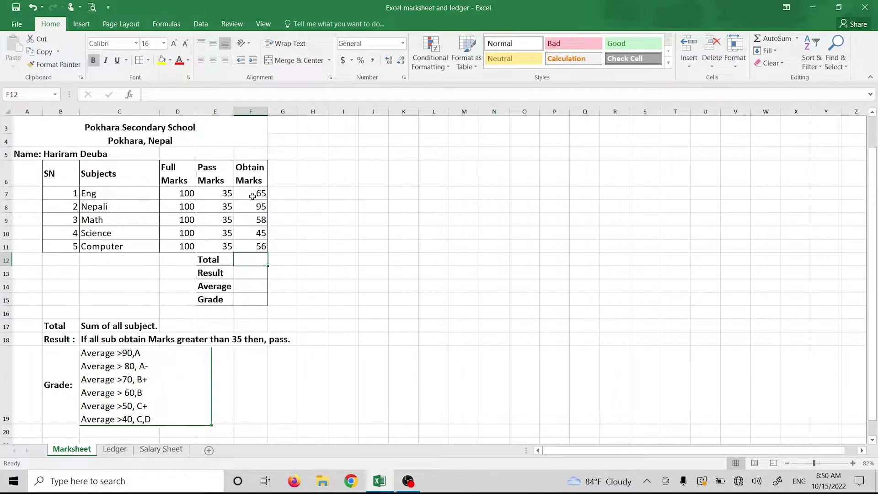
AutoSum the obtained marks F7:F11 into F12, giving a Total of 319.
{"action": "key", "text": "alt+equal"}
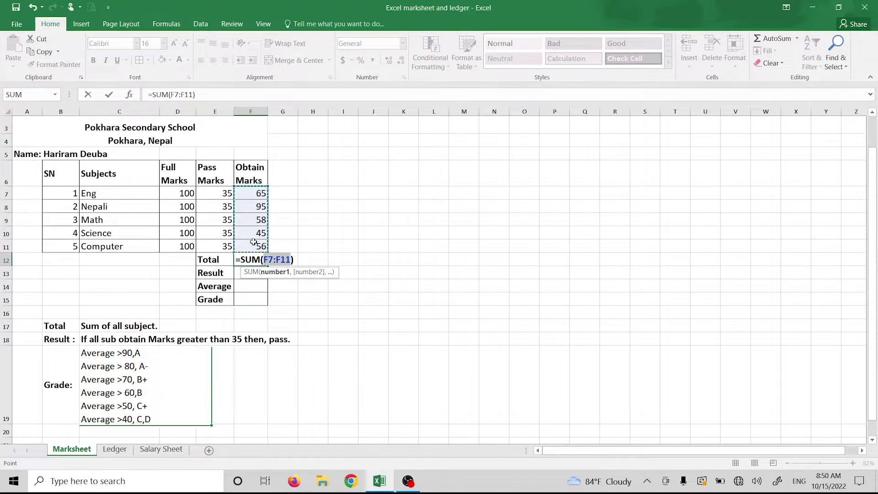
{"action": "key", "text": "Return"}
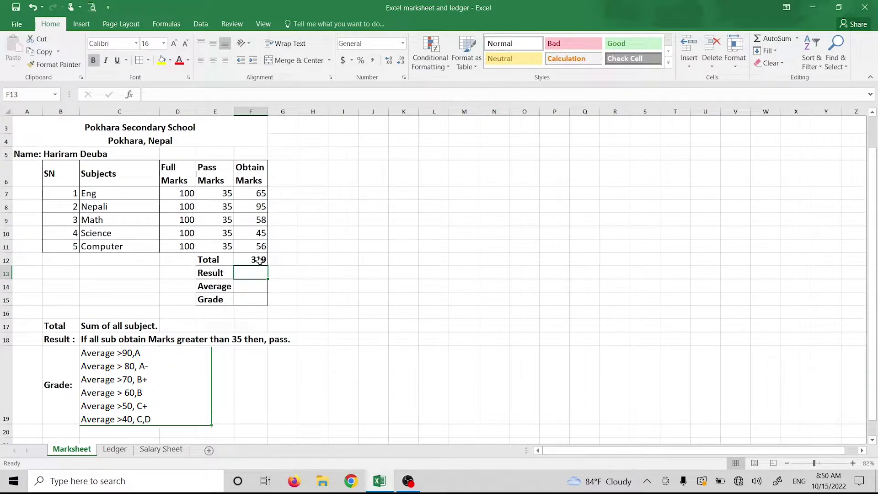
{"action": "left_click", "coordinate": [260, 260]}
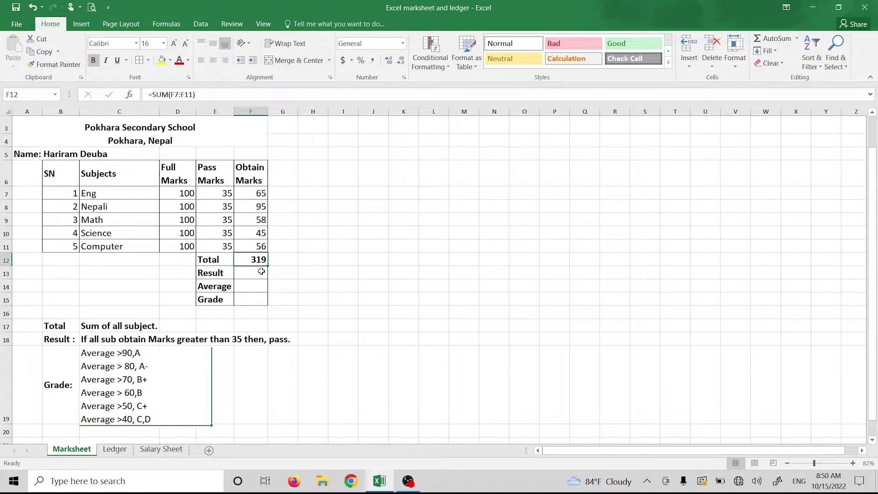
{"action": "left_click", "coordinate": [261, 273]}
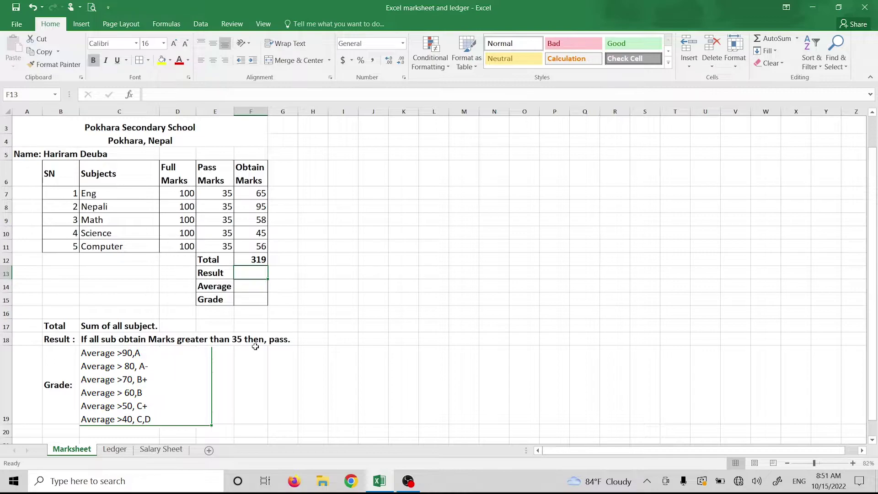
Enter =IF(MIN(F7:F11)>35,"Pass","Fail") in F13, which returns Pass.
{"action": "type", "text": "=if"}
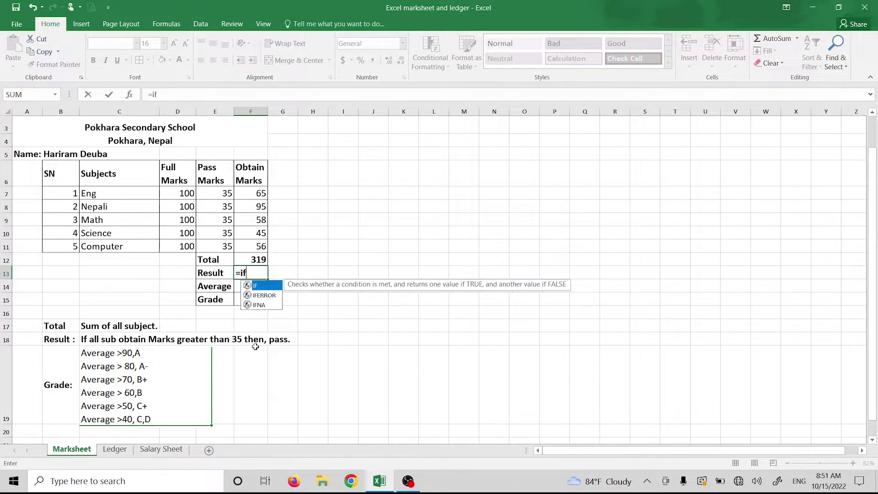
{"action": "type", "text": "(min"}
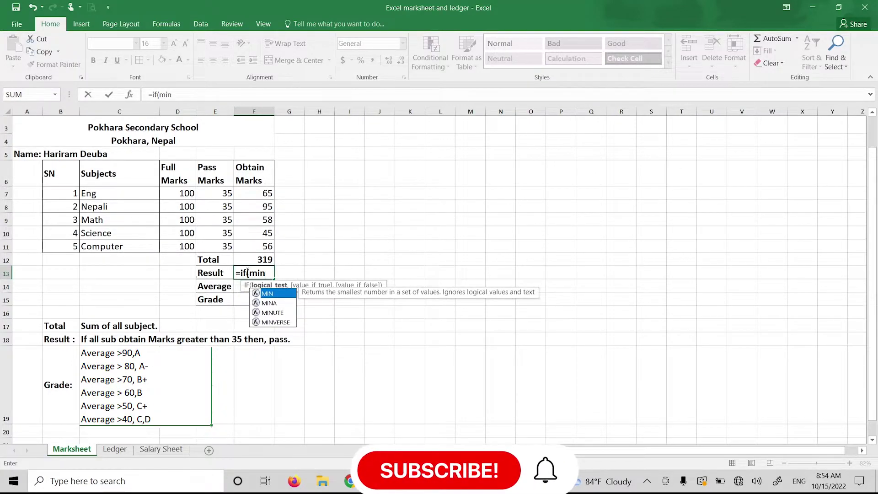
{"action": "type", "text": "("}
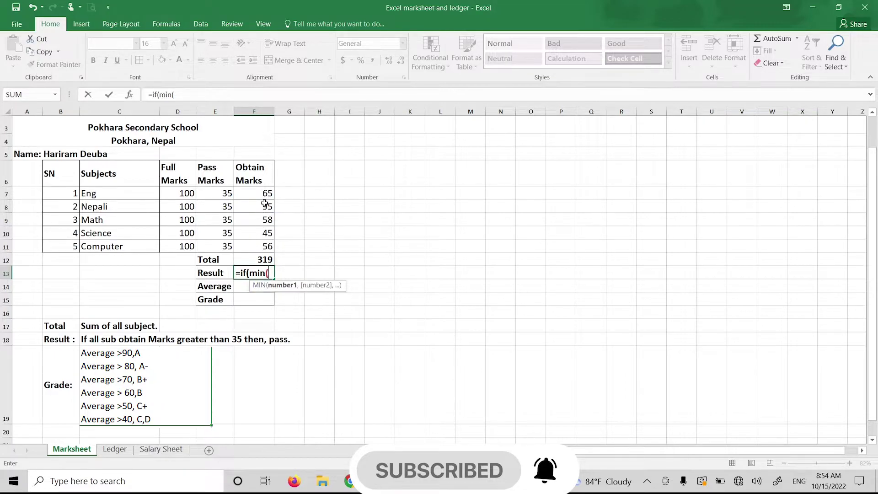
{"action": "left_click", "coordinate": [266, 194]}
{"action": "left_click_drag", "start_coordinate": [267, 208], "coordinate": [266, 259]}
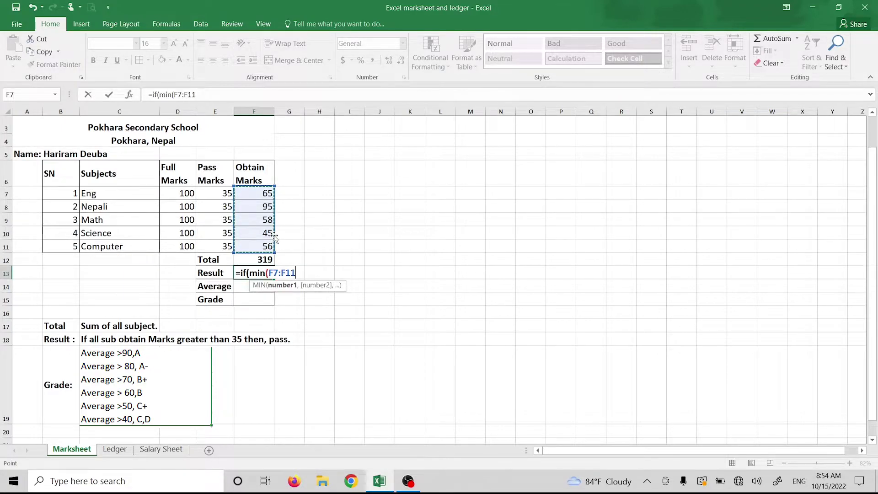
{"action": "type", "text": ")>"}
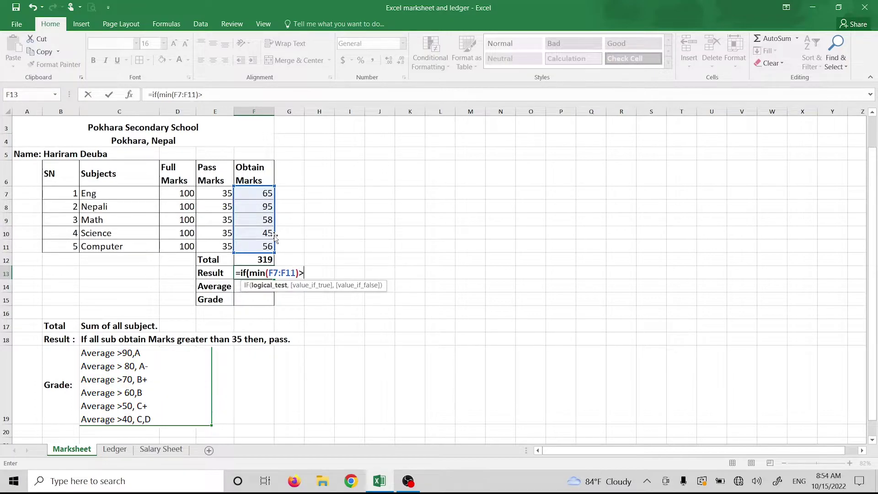
{"action": "type", "text": "35,"}
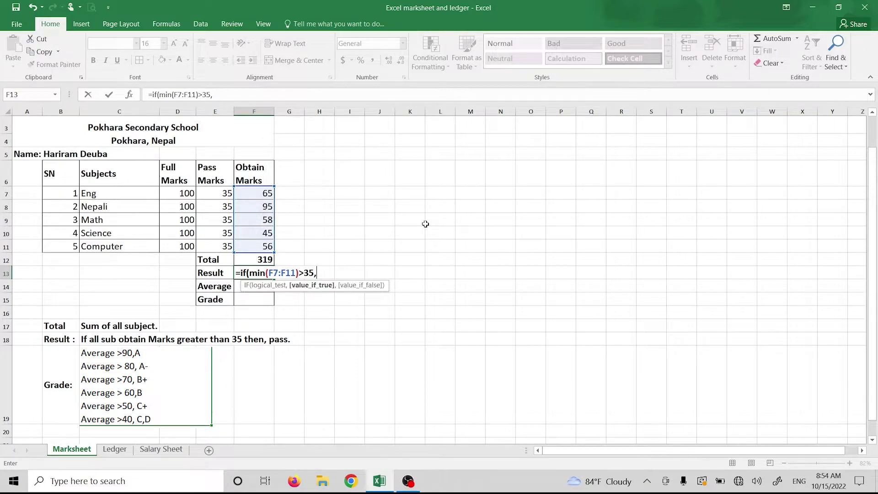
{"action": "type", "text": "\"P"}
{"action": "type", "text": "ass\","}
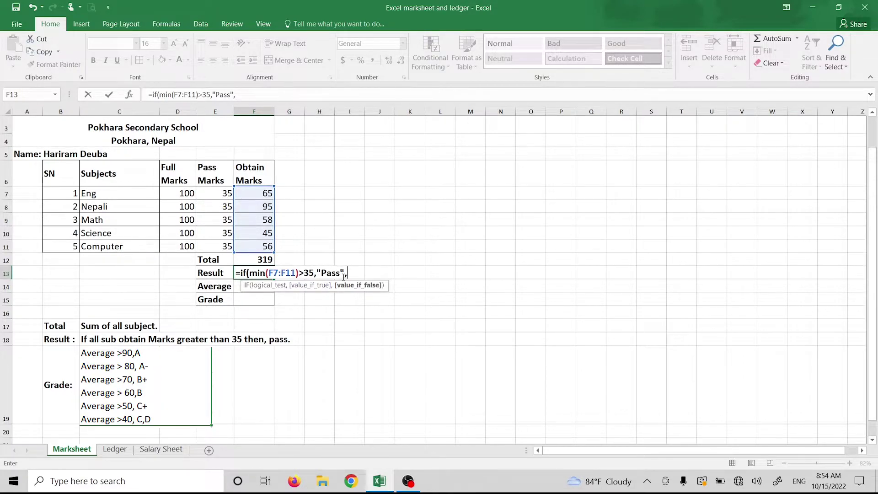
{"action": "type", "text": "F"}
{"action": "type", "text": "ail\""}
{"action": "key", "text": "Return"}
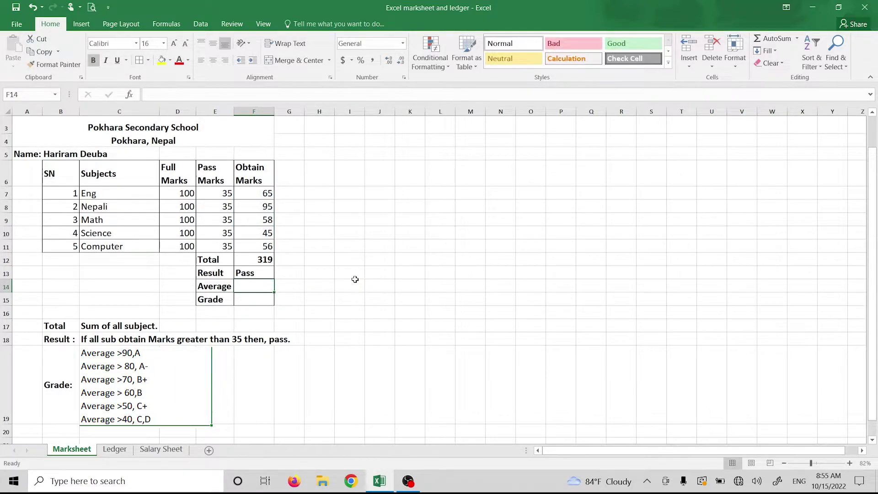
Change the Result test to MIN(F7:F11)>=35 so a mark of exactly 35 passes.
{"action": "left_click", "coordinate": [261, 272]}
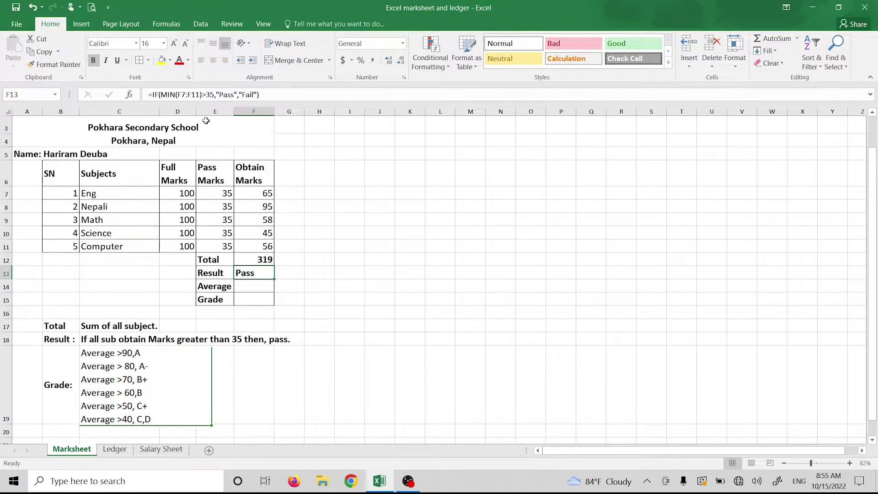
{"action": "left_click", "coordinate": [207, 97]}
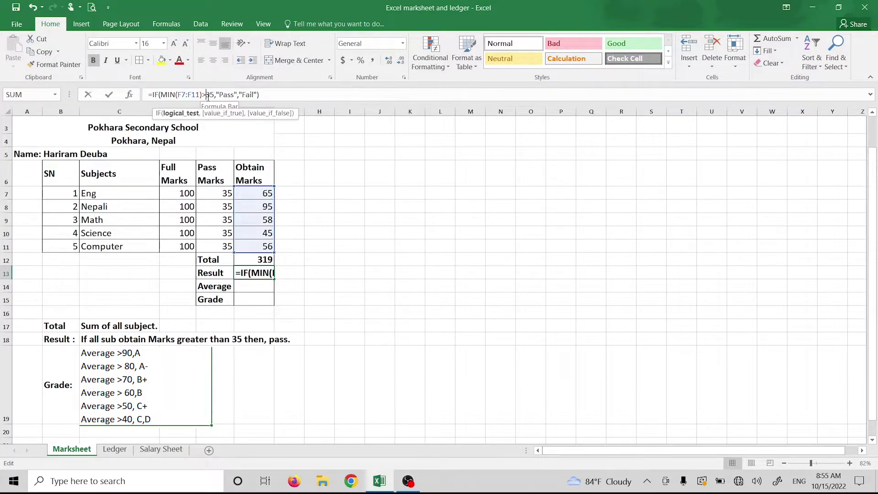
{"action": "type", "text": "="}
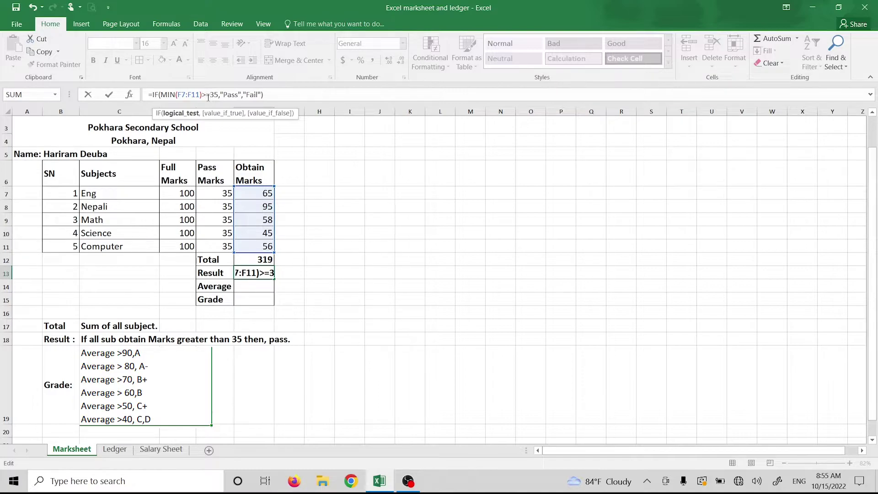
{"action": "key", "text": "Return"}
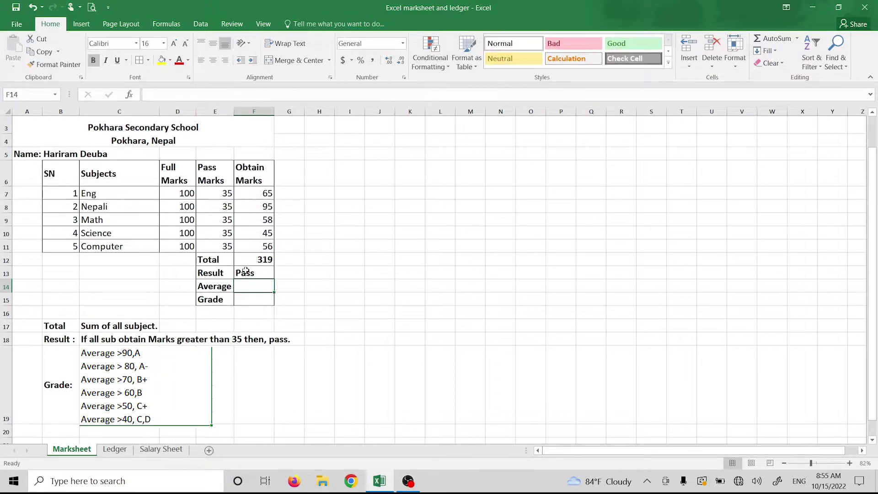
{"action": "left_click", "coordinate": [245, 270]}
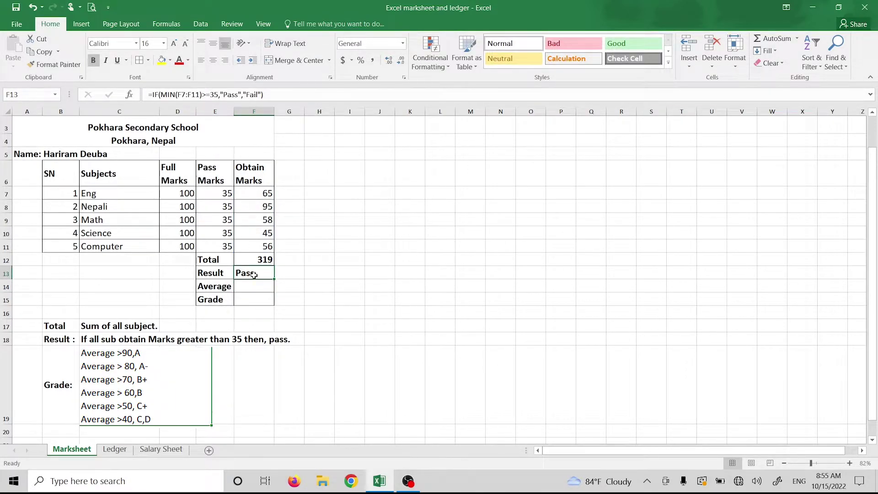
{"action": "double_click", "coordinate": [254, 275]}
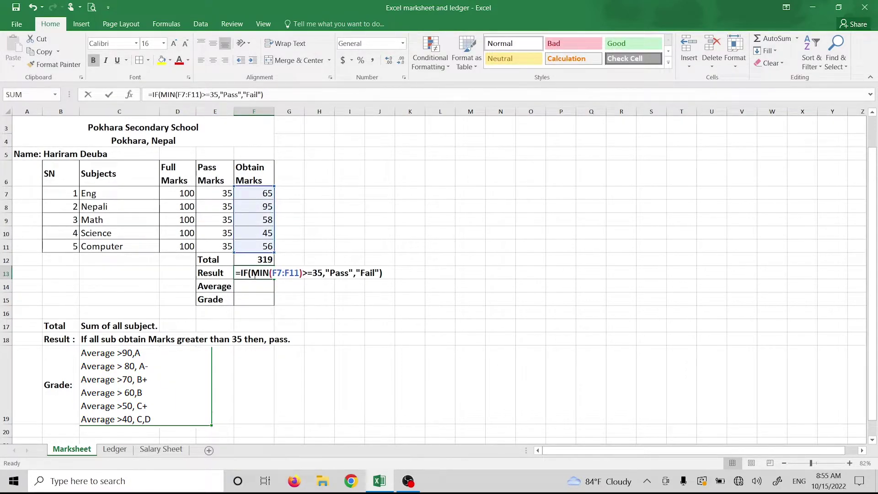
{"action": "left_click", "coordinate": [313, 273]}
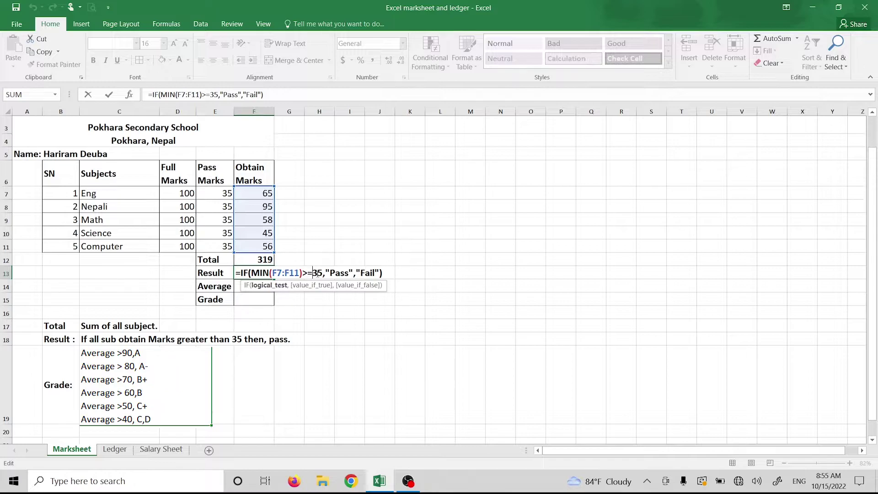
{"action": "key", "text": "Return"}
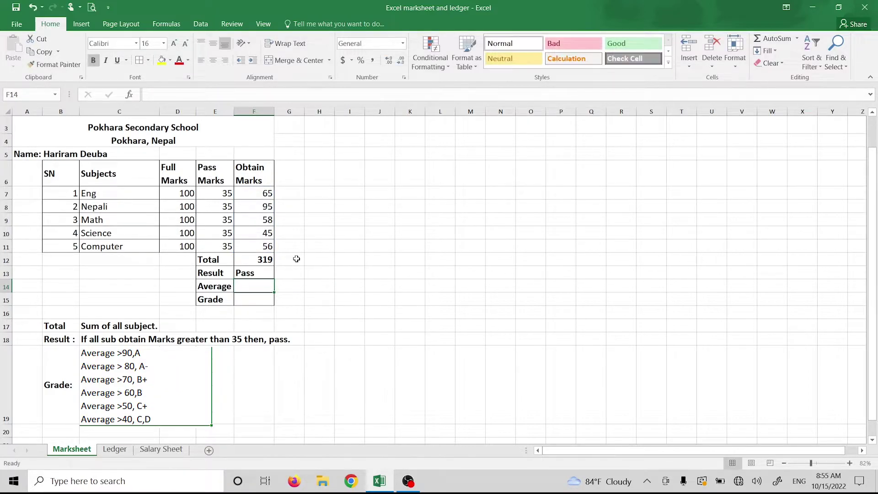
Set the Math mark in F9 to 34 and confirm Result changes to Fail.
{"action": "left_click", "coordinate": [268, 220]}
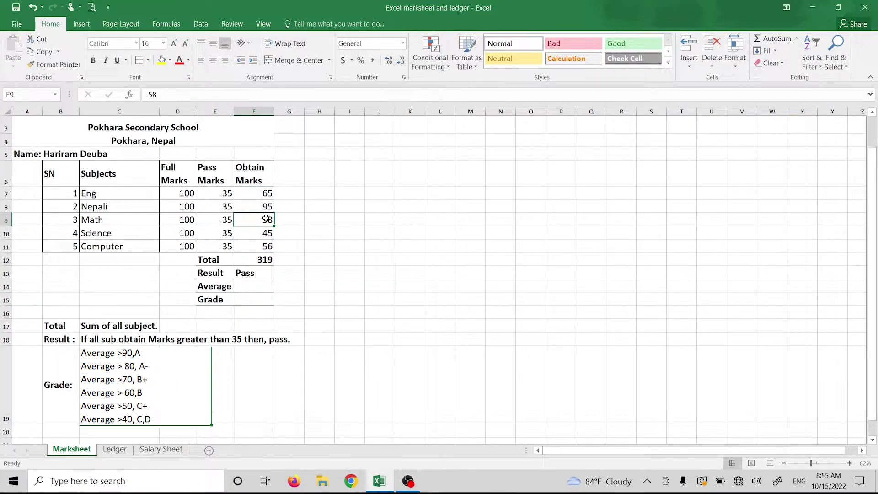
{"action": "type", "text": "34"}
{"action": "key", "text": "Return"}
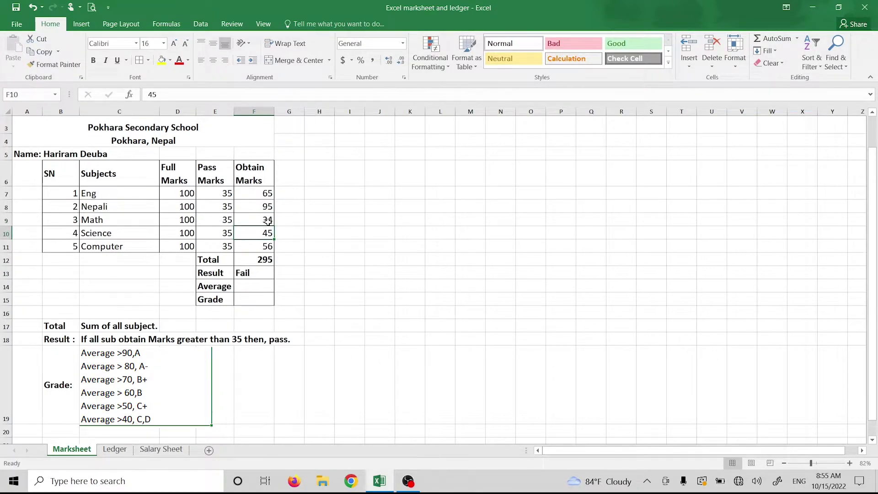
{"action": "left_click", "coordinate": [253, 273]}
Set Math to 36 and check that Result is Pass and Total is 297.
{"action": "left_click", "coordinate": [267, 225]}
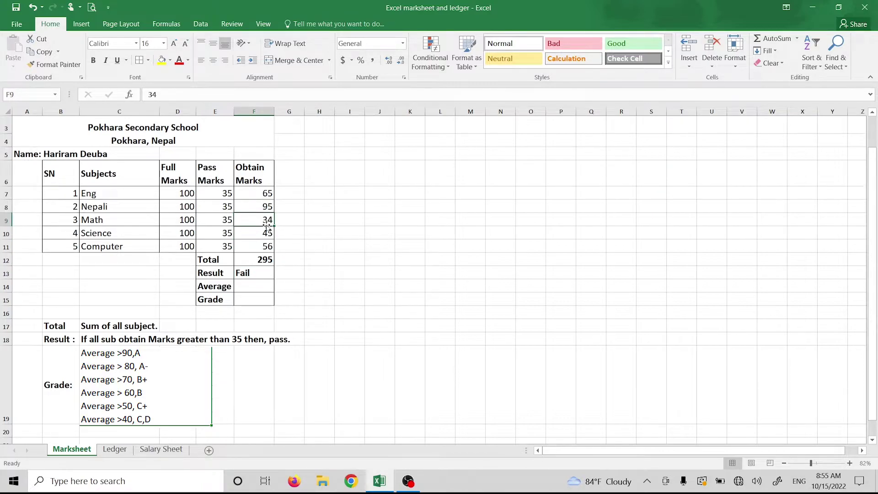
{"action": "type", "text": "36"}
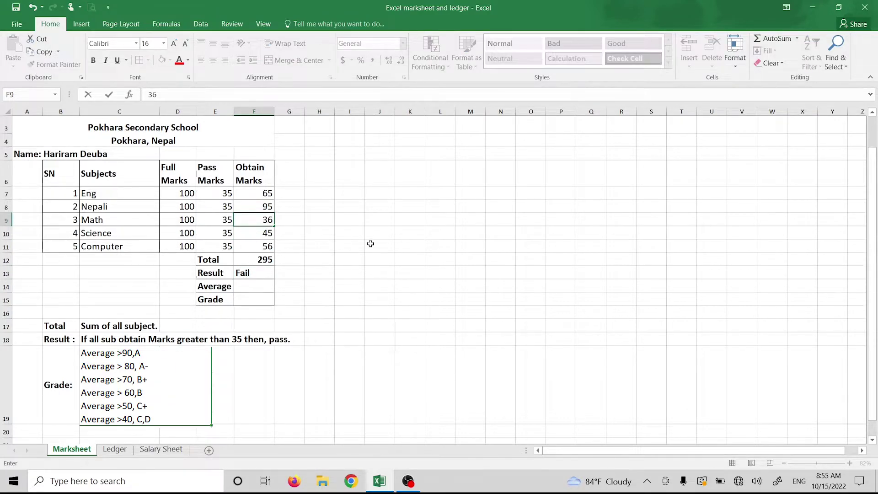
{"action": "left_click", "coordinate": [371, 245]}
{"action": "left_click", "coordinate": [265, 274]}
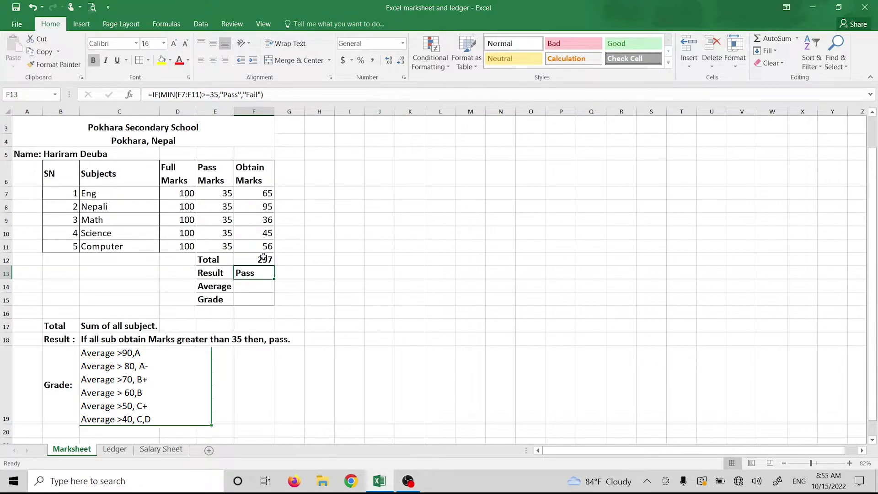
{"action": "left_click", "coordinate": [260, 258]}
{"action": "left_click", "coordinate": [256, 283]}
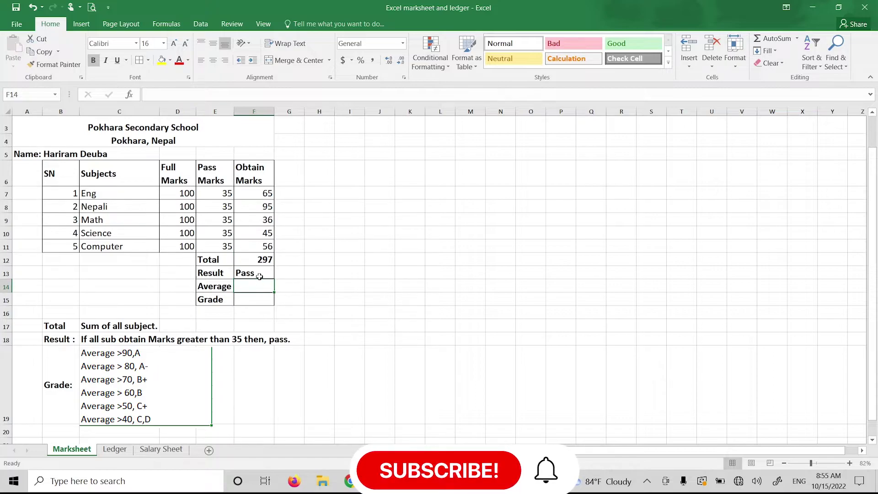
{"action": "left_click", "coordinate": [258, 274]}
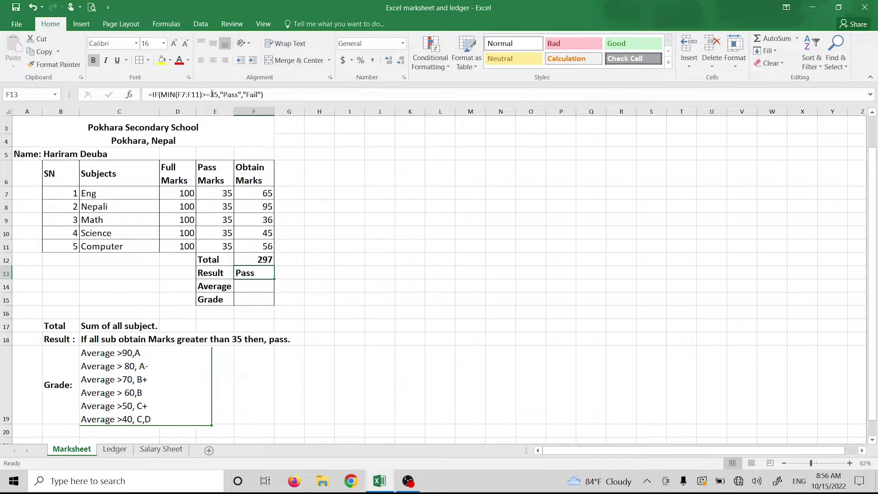
Check and commit =IF(MIN(F7:F11)>=35,"Pass","Fail") in F13 so Result reads Pass.
{"action": "left_click", "coordinate": [281, 98]}
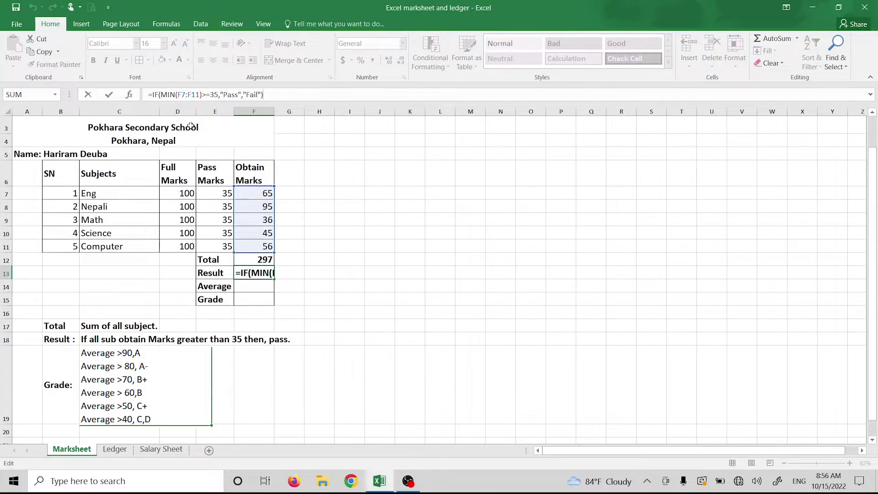
{"action": "left_click", "coordinate": [176, 93]}
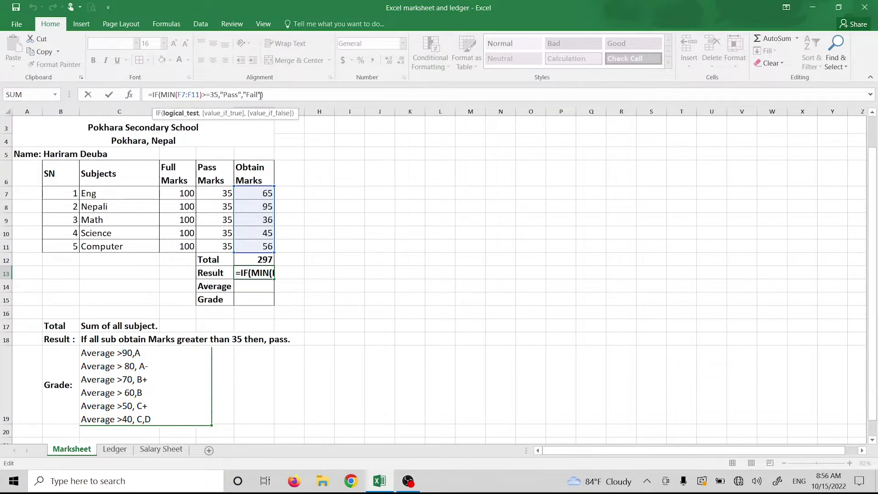
{"action": "key", "text": "Return"}
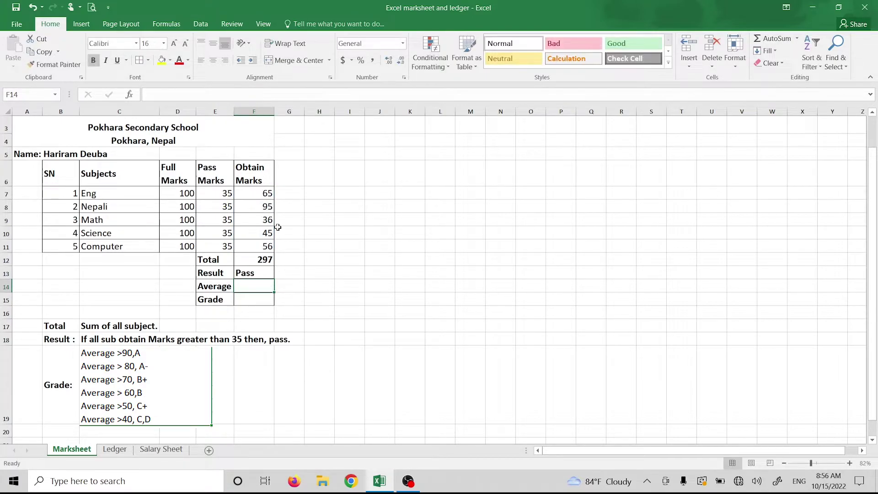
Enter =AVERAGE(F7:F11) in F14 so the Average shows 59.4.
{"action": "type", "text": "="}
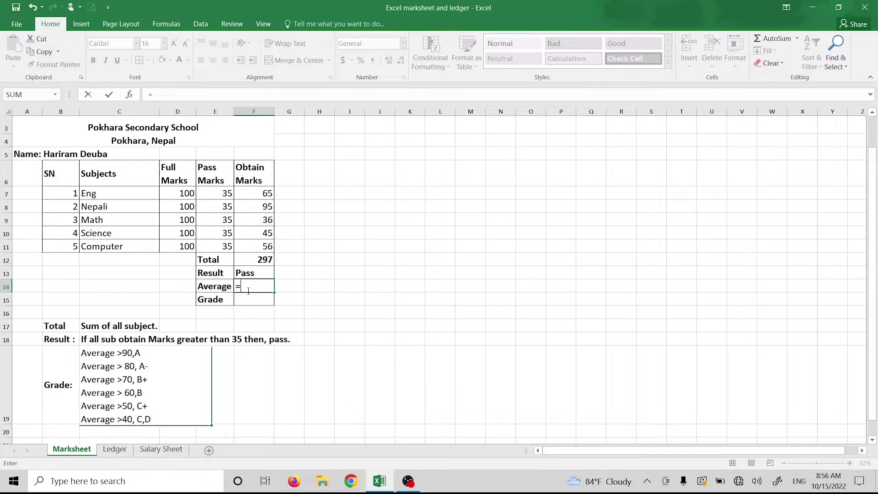
{"action": "type", "text": "average"}
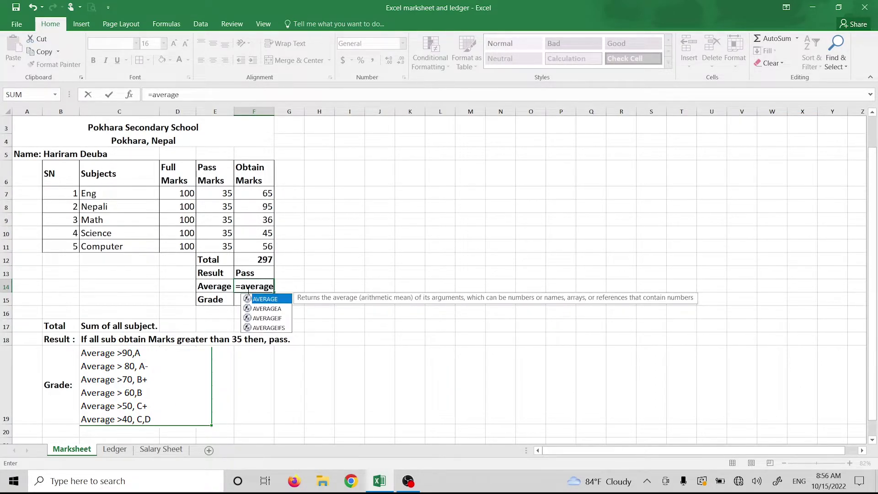
{"action": "type", "text": "("}
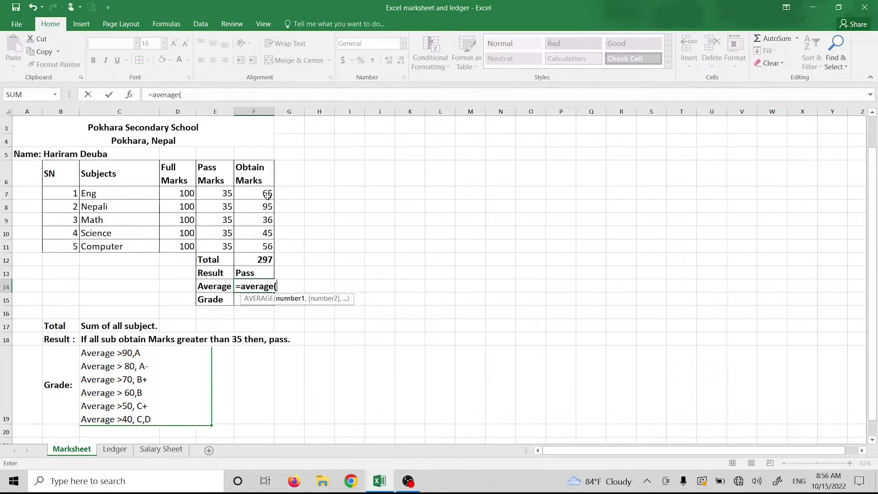
{"action": "left_click", "coordinate": [259, 199]}
{"action": "left_click_drag", "start_coordinate": [259, 199], "coordinate": [255, 244]}
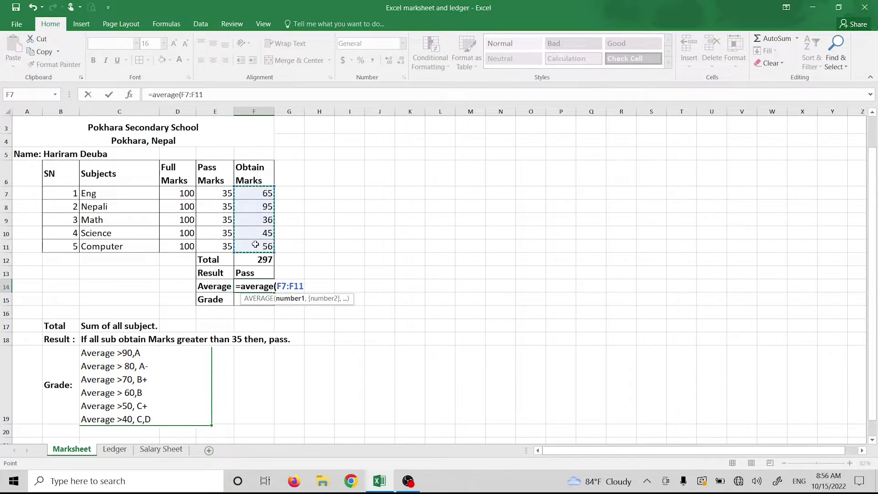
{"action": "type", "text": ")"}
{"action": "key", "text": "Return"}
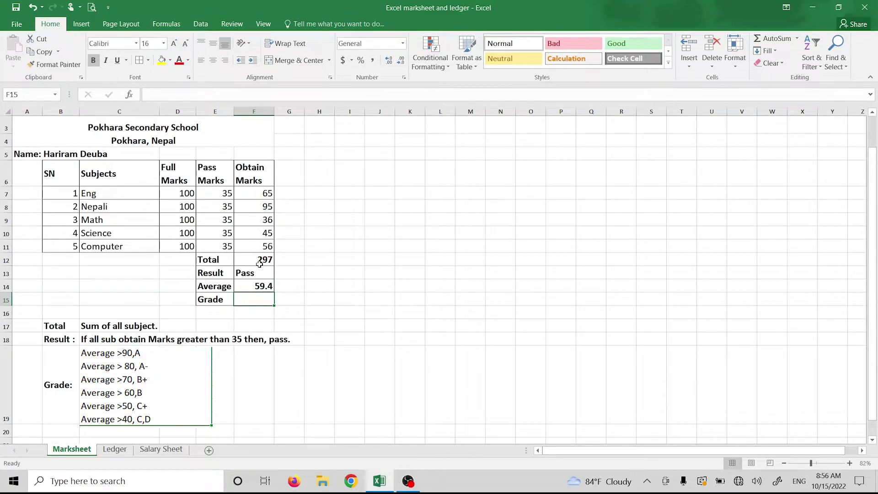
Verify the average with =F12/5 in G14, delete the check, and bold Grade cell F15.
{"action": "left_click", "coordinate": [291, 286]}
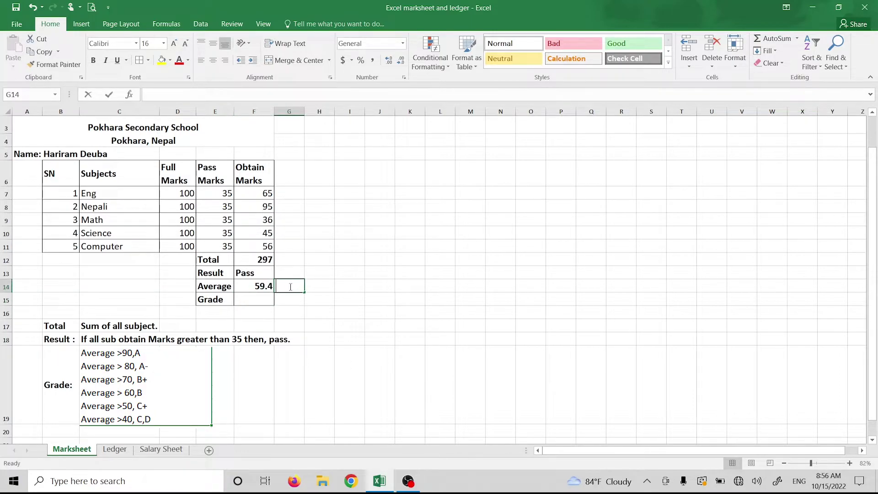
{"action": "type", "text": "="}
{"action": "left_click", "coordinate": [266, 260]}
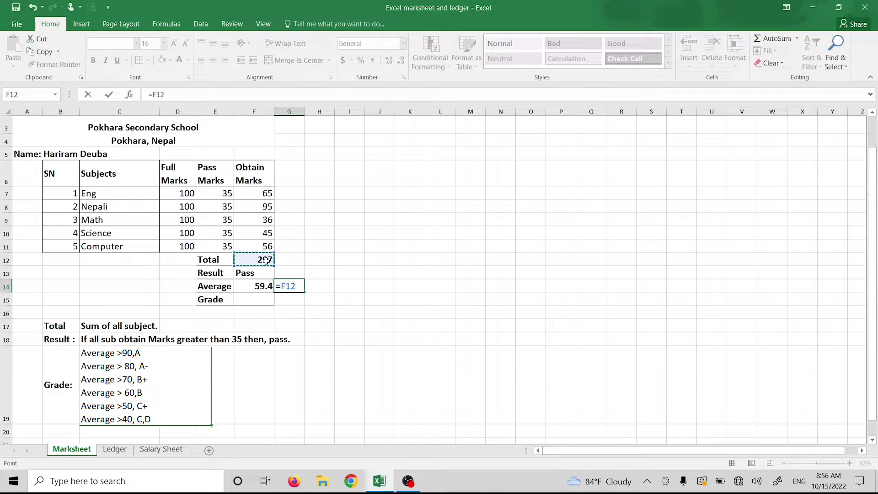
{"action": "type", "text": "/"}
{"action": "type", "text": "5"}
{"action": "key", "text": "Return"}
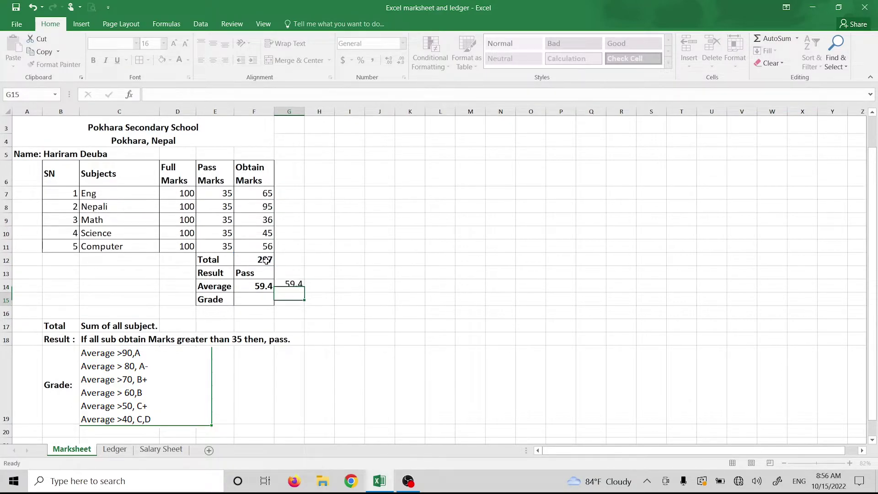
{"action": "left_click", "coordinate": [295, 287]}
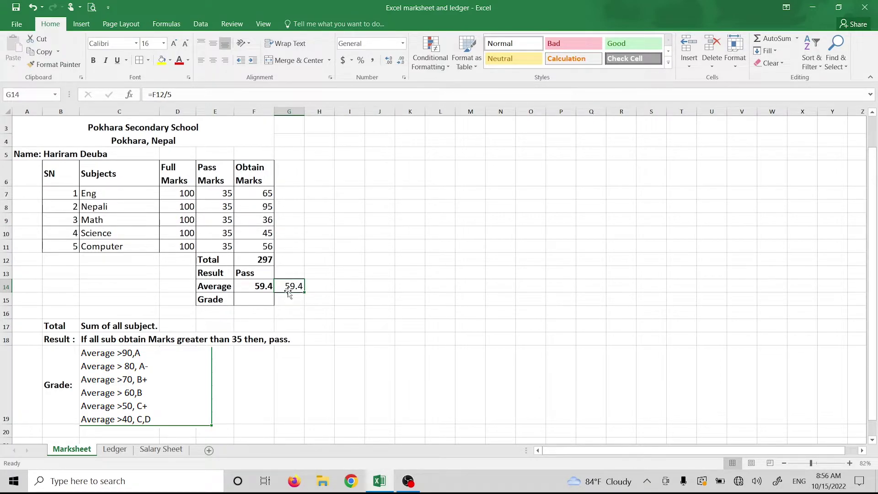
{"action": "key", "text": "Delete"}
{"action": "left_click", "coordinate": [366, 297]}
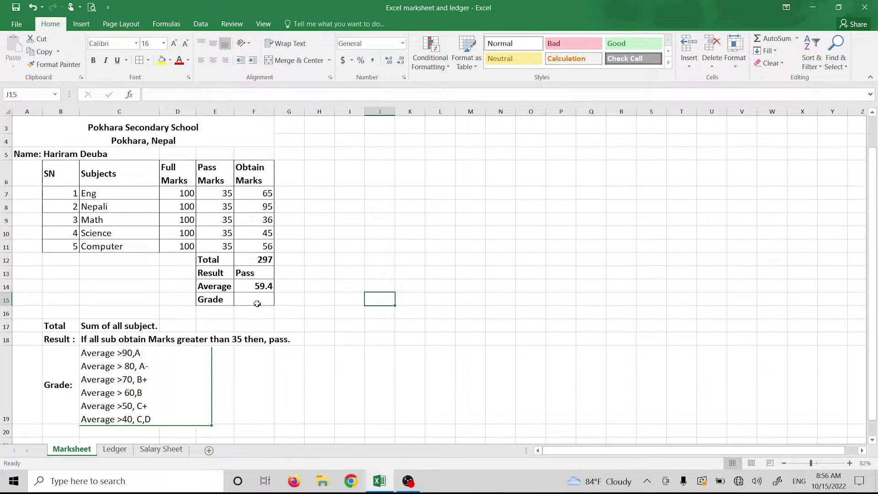
{"action": "left_click", "coordinate": [256, 300]}
{"action": "key", "text": "ctrl+b"}
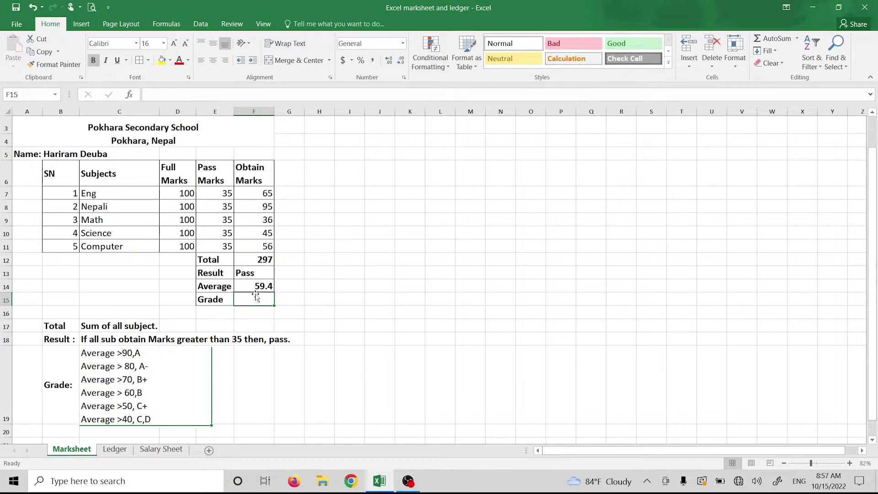
{"action": "left_click", "coordinate": [254, 361]}
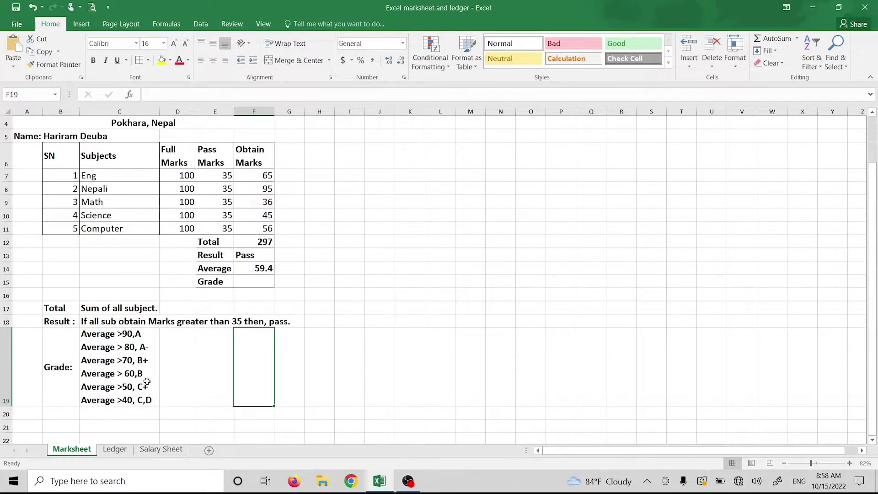
{"action": "left_click", "coordinate": [243, 287]}
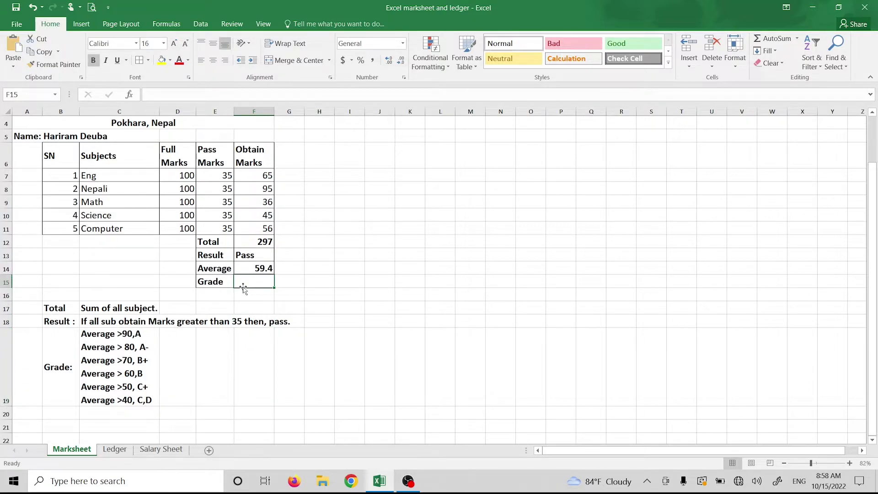
Start the Grade formula in F15 with =IF(F14>90,"A",.
{"action": "type", "text": "="}
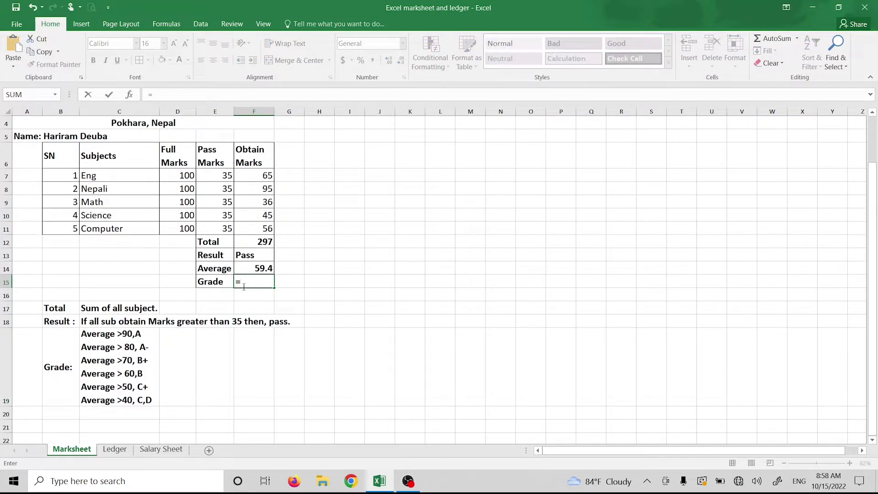
{"action": "type", "text": "if("}
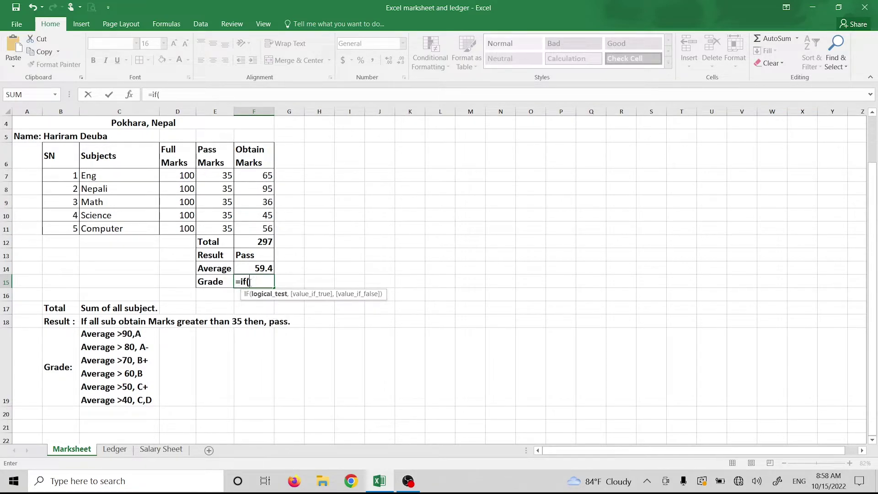
{"action": "left_click", "coordinate": [258, 269]}
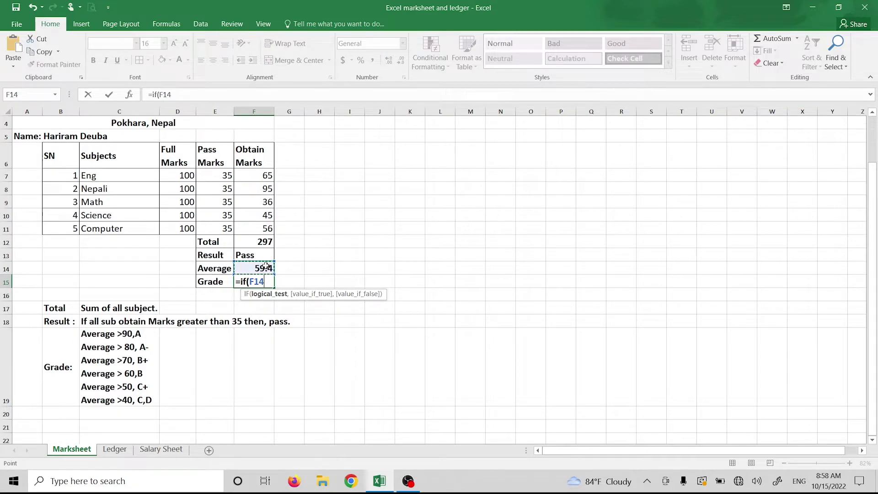
{"action": "type", "text": ">9"}
{"action": "type", "text": "0"}
{"action": "type", "text": ",\""}
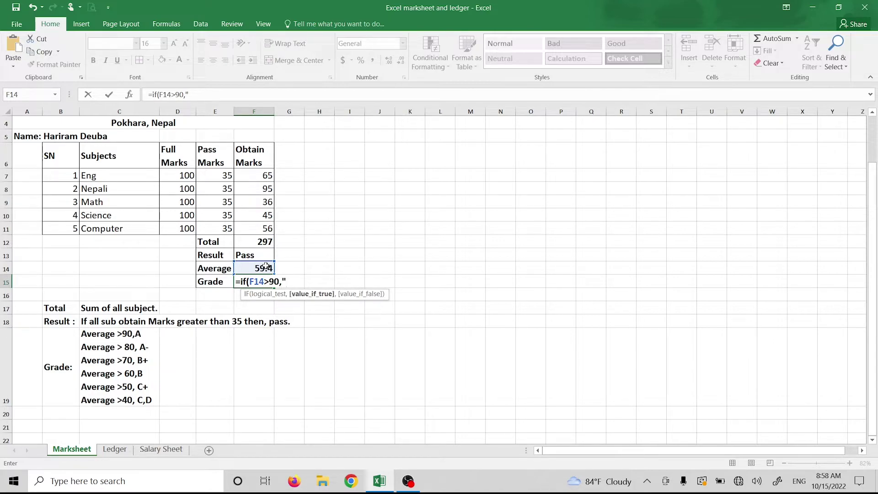
{"action": "type", "text": "A\""}
{"action": "type", "text": ","}
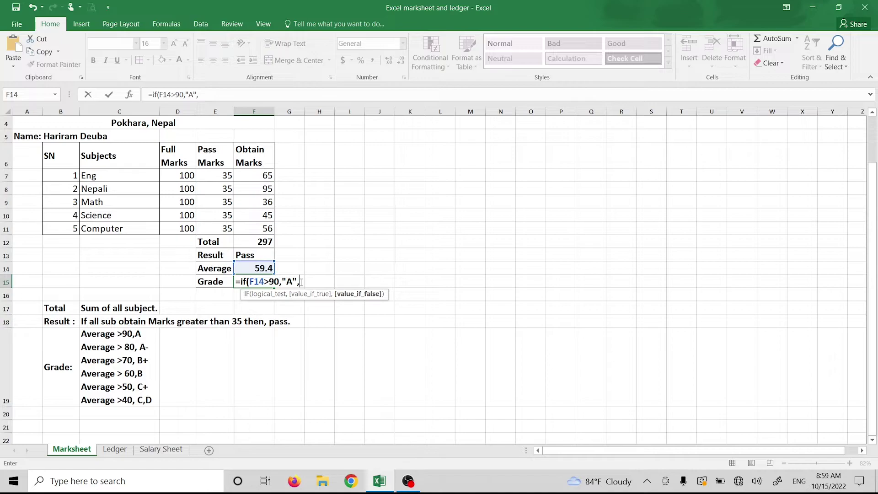
Copy the first IF clause and paste three more copies at the formula's end.
{"action": "left_click_drag", "start_coordinate": [301, 283], "coordinate": [241, 284]}
{"action": "key", "text": "ctrl+c"}
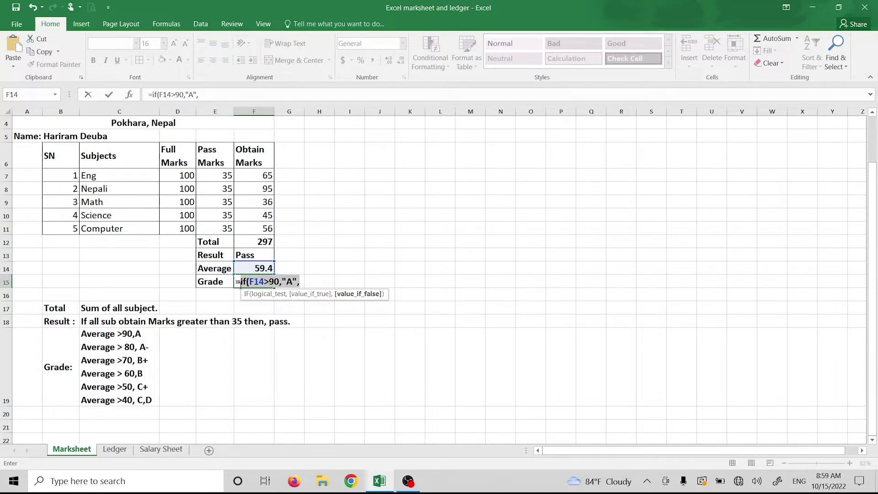
{"action": "left_click", "coordinate": [304, 284]}
{"action": "key", "text": "ctrl+v"}
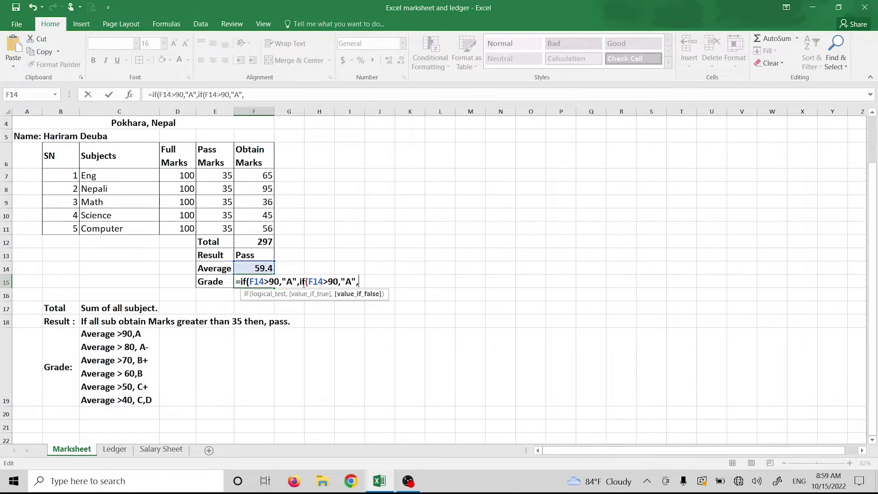
{"action": "key", "text": "ctrl+v"}
{"action": "key", "text": "ctrl+v"}
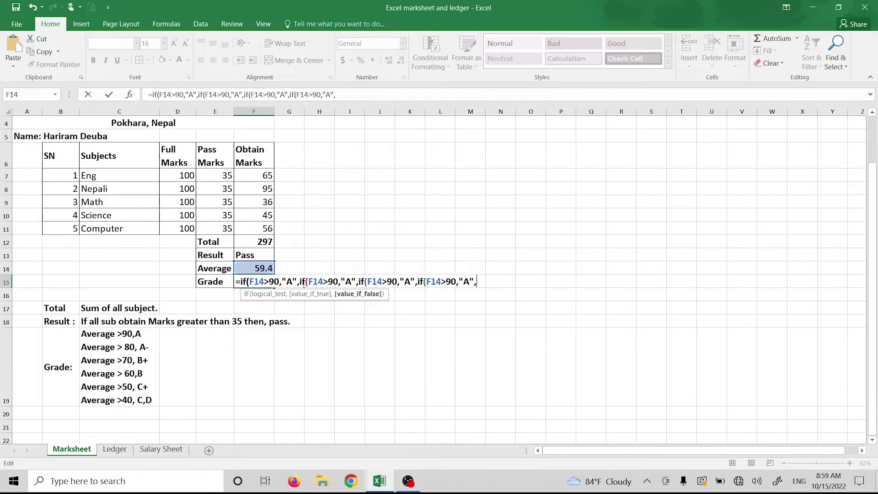
{"action": "key", "text": "ctrl+v"}
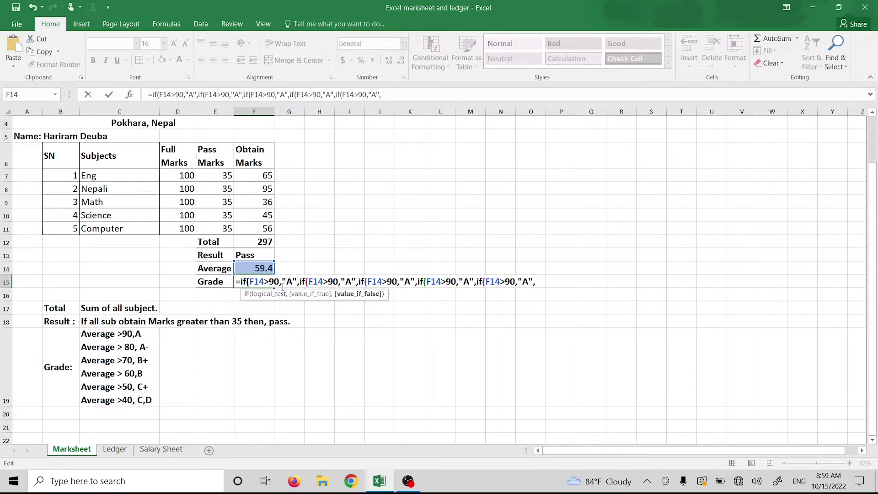
Change the second and third clauses to >80 giving "A-" and >70 giving "B+".
{"action": "left_click", "coordinate": [335, 282]}
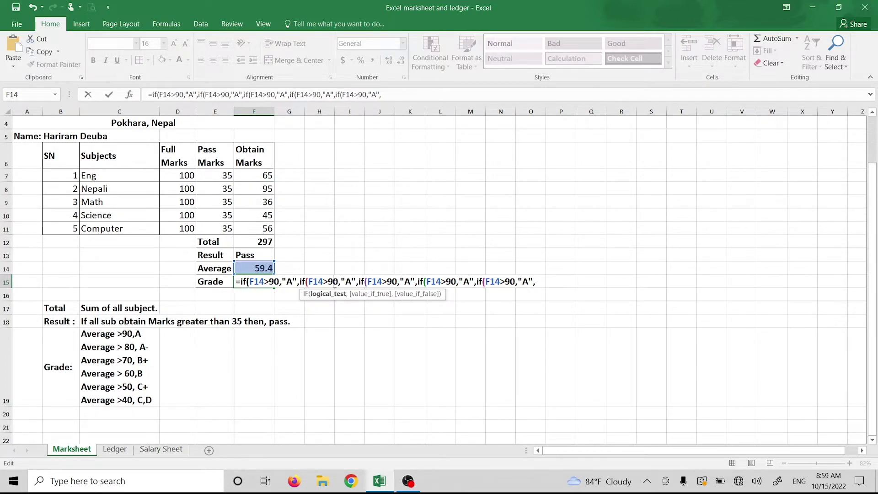
{"action": "key", "text": "BackSpace"}
{"action": "type", "text": "8"}
{"action": "left_click", "coordinate": [352, 280]}
{"action": "type", "text": "-"}
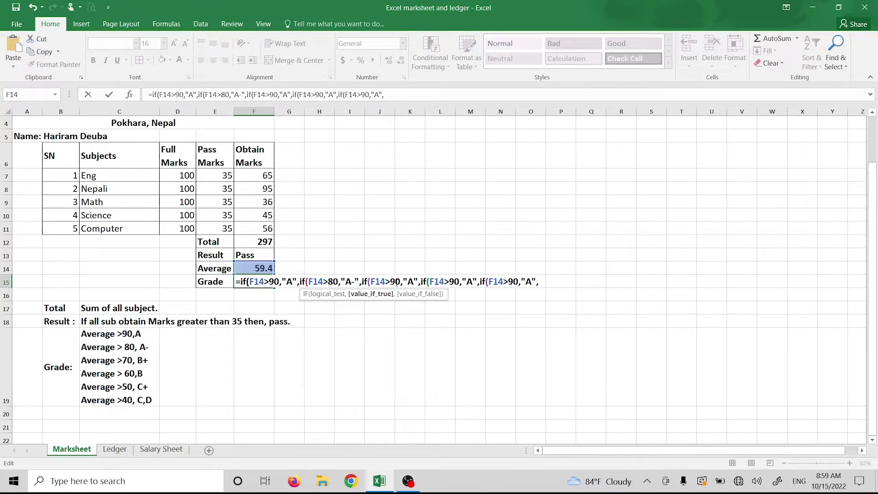
{"action": "left_click", "coordinate": [396, 283]}
{"action": "key", "text": "BackSpace"}
{"action": "type", "text": "7"}
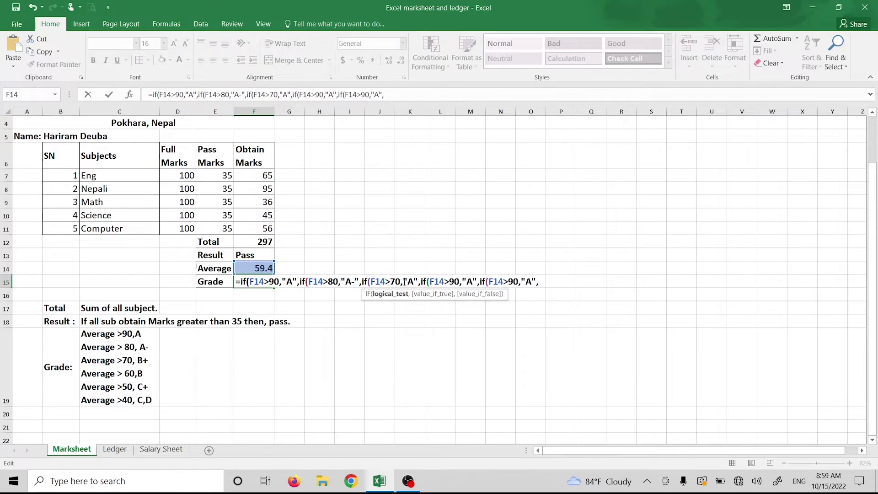
{"action": "left_click", "coordinate": [415, 282]}
{"action": "key", "text": "BackSpace"}
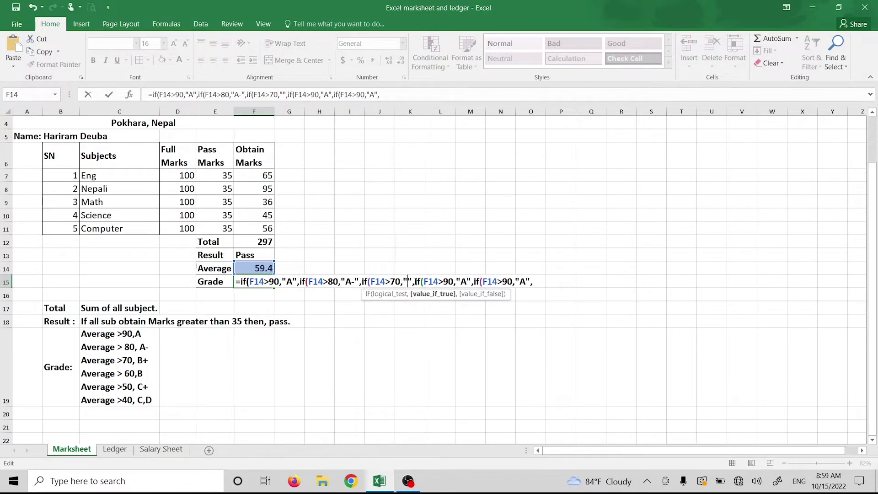
{"action": "type", "text": "B"}
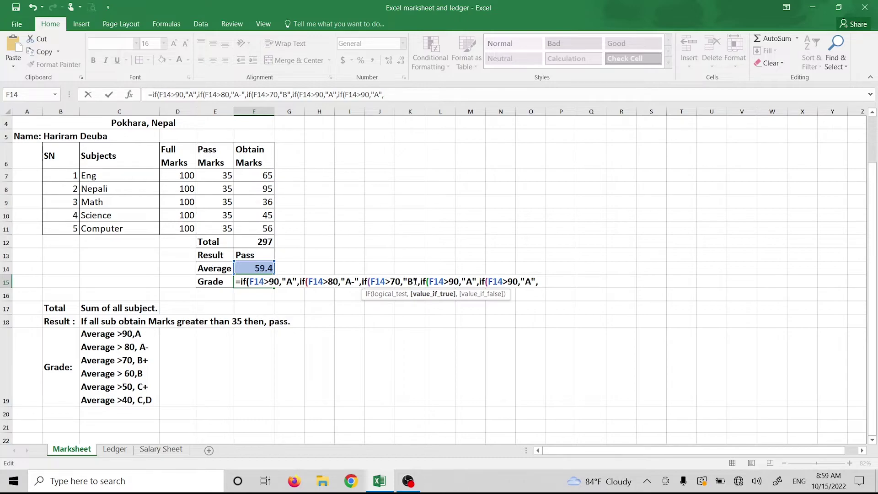
{"action": "type", "text": "+"}
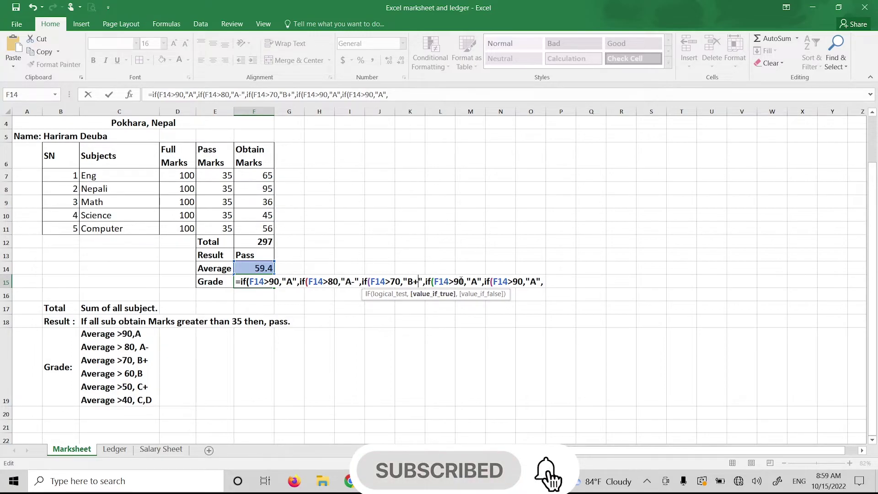
Set the fourth and fifth clauses to >60 "B" and >50 "C+", then paste another IF clause.
{"action": "left_click", "coordinate": [460, 281]}
{"action": "key", "text": "BackSpace"}
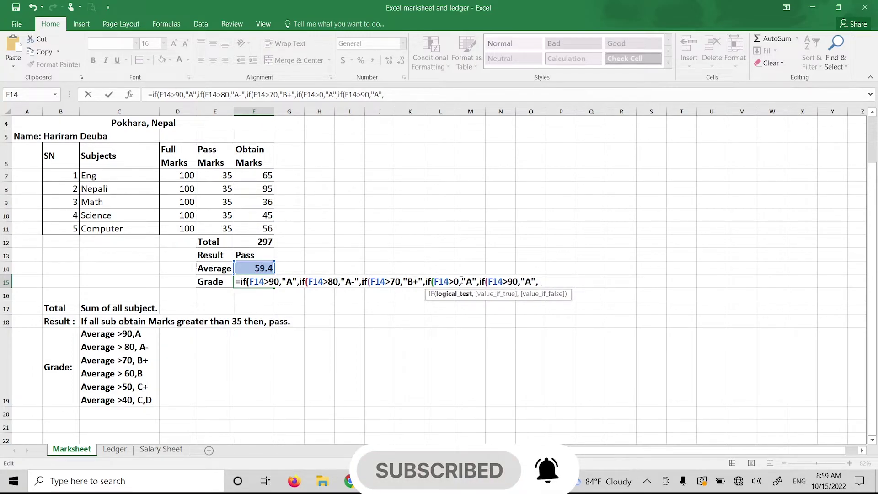
{"action": "type", "text": "6"}
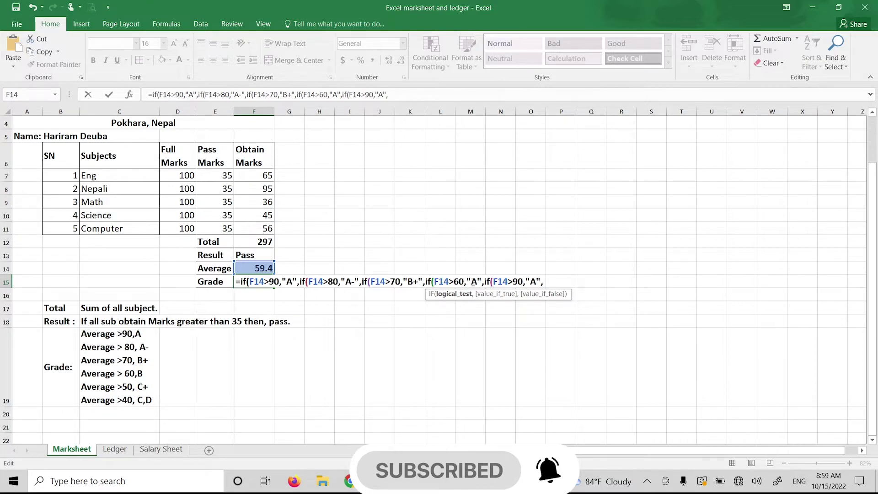
{"action": "left_click", "coordinate": [474, 281]}
{"action": "key", "text": "BackSpace"}
{"action": "type", "text": "B"}
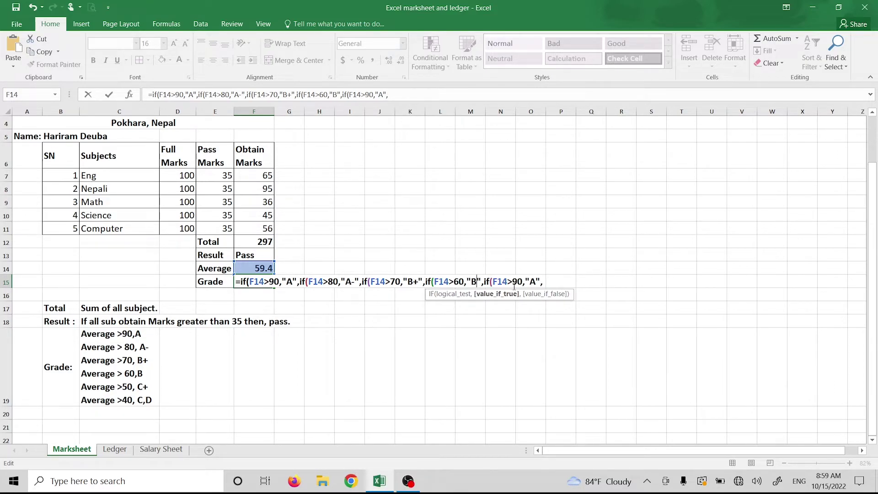
{"action": "left_click", "coordinate": [514, 282]}
{"action": "key", "text": "BackSpace"}
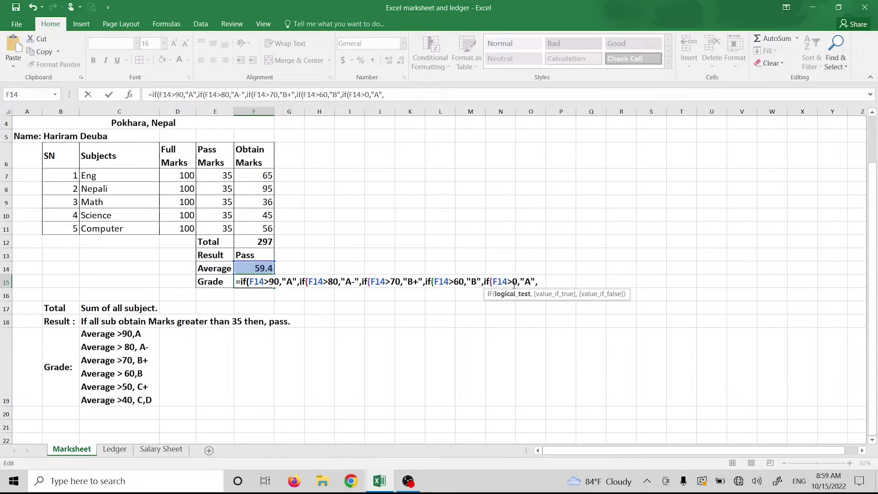
{"action": "type", "text": "5"}
{"action": "left_click", "coordinate": [534, 282]}
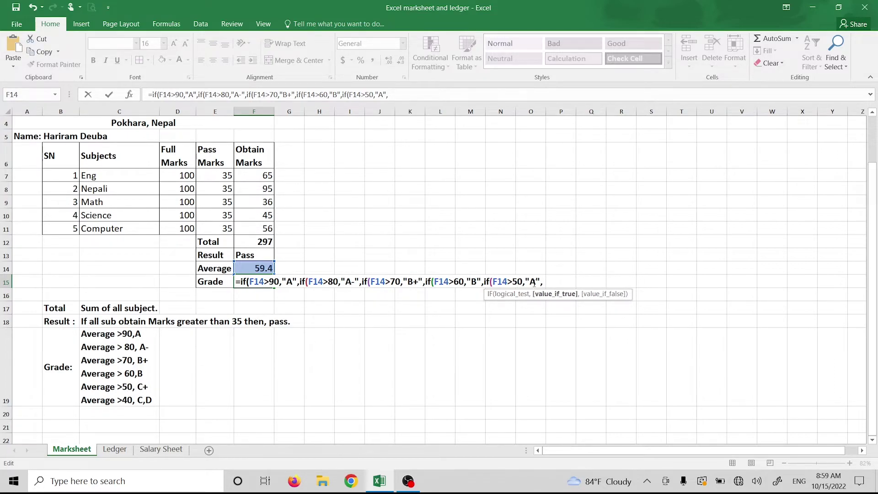
{"action": "key", "text": "BackSpace"}
{"action": "type", "text": "C"}
{"action": "type", "text": "+"}
{"action": "left_click", "coordinate": [548, 283]}
{"action": "key", "text": "ctrl+v"}
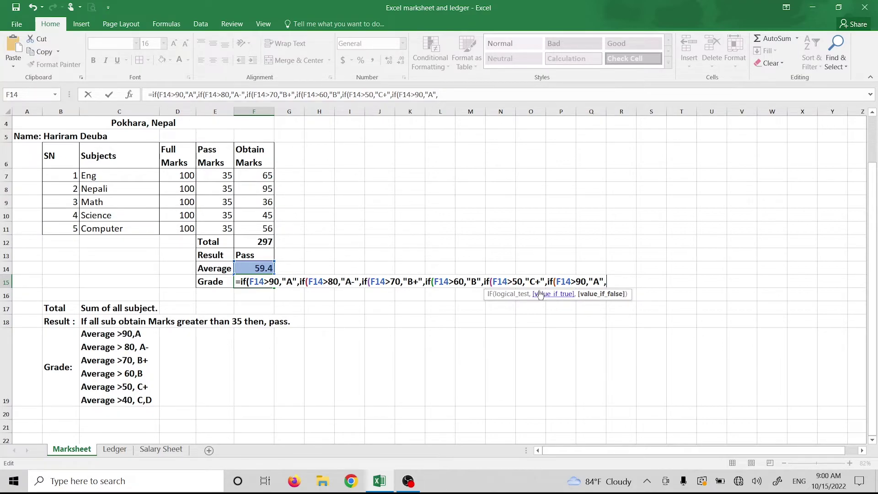
Make the last clause F14>40 returning "C", with "D" as fallback, and close all brackets.
{"action": "left_click", "coordinate": [579, 282]}
{"action": "key", "text": "BackSpace"}
{"action": "type", "text": "4"}
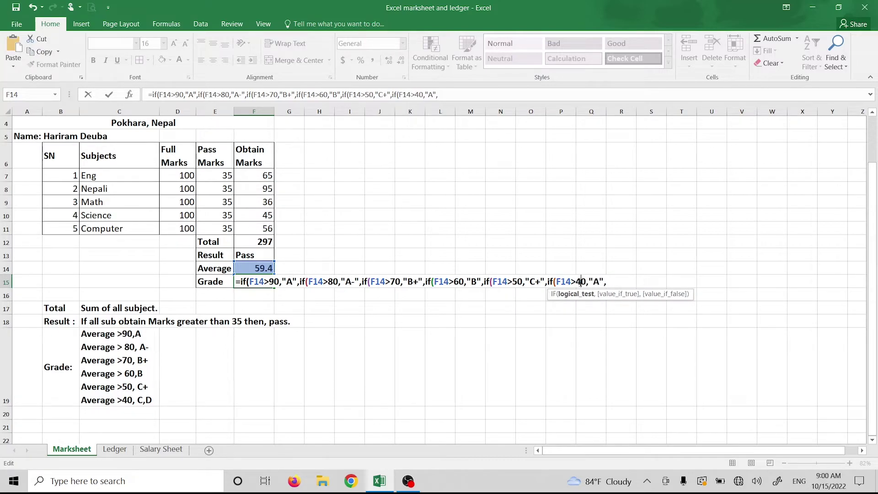
{"action": "left_click", "coordinate": [603, 281]}
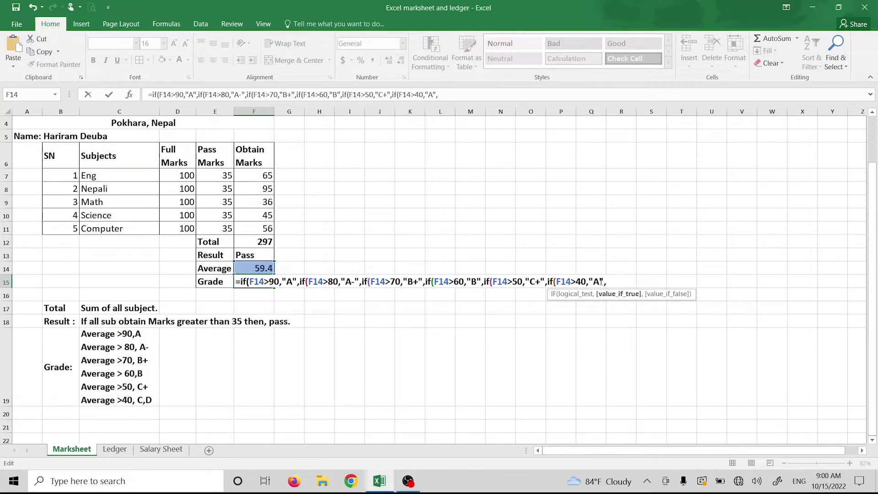
{"action": "key", "text": "BackSpace"}
{"action": "type", "text": "c"}
{"action": "key", "text": "BackSpace"}
{"action": "type", "text": "C"}
{"action": "left_click", "coordinate": [611, 282]}
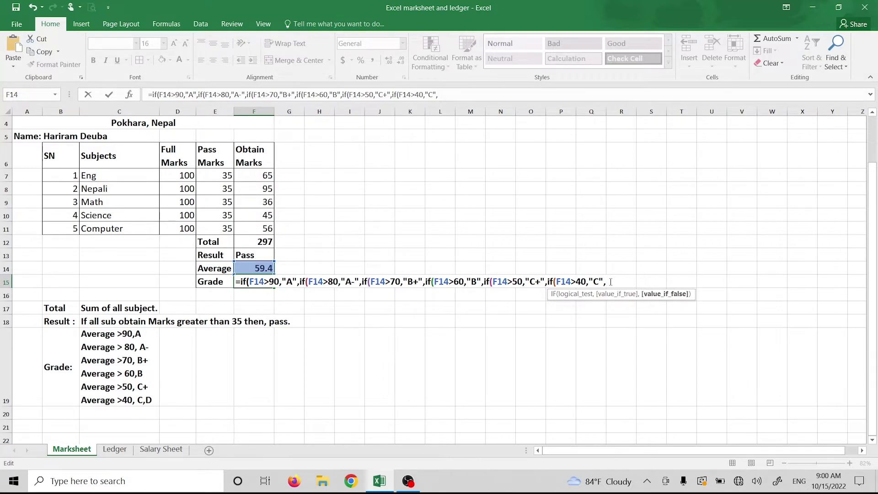
{"action": "type", "text": "D"}
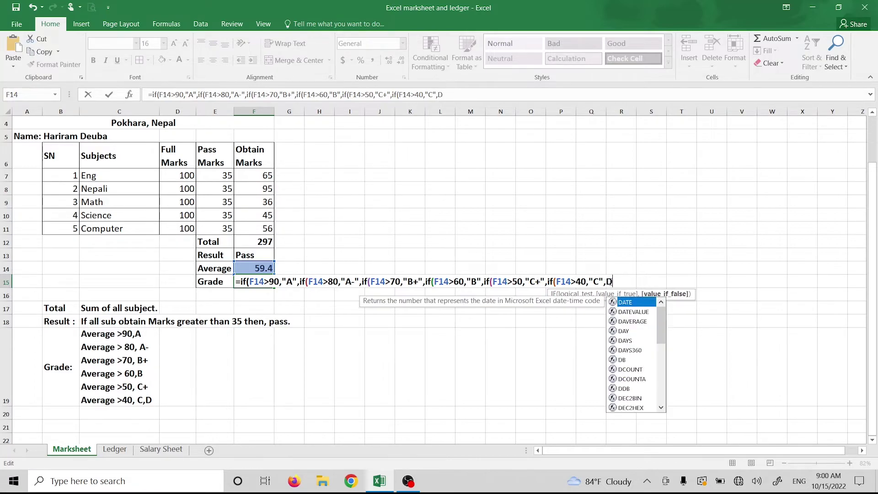
{"action": "key", "text": "BackSpace"}
{"action": "type", "text": "\""}
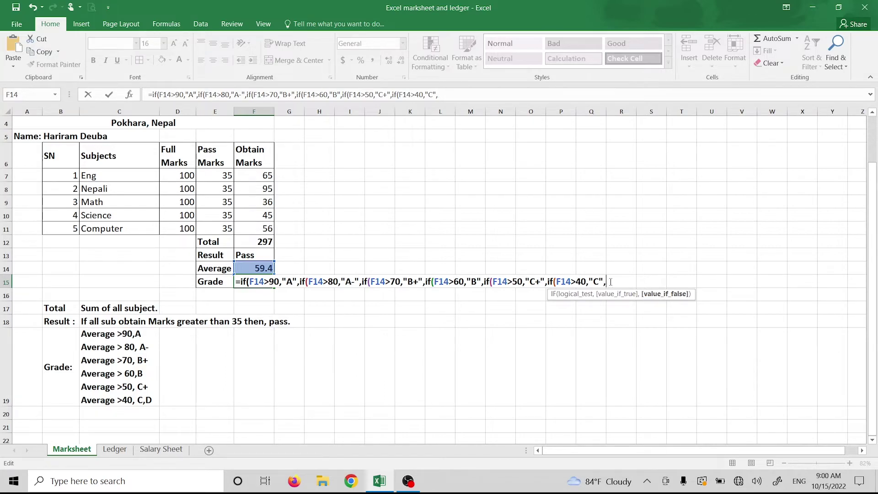
{"action": "type", "text": "D\""}
{"action": "type", "text": ")))"}
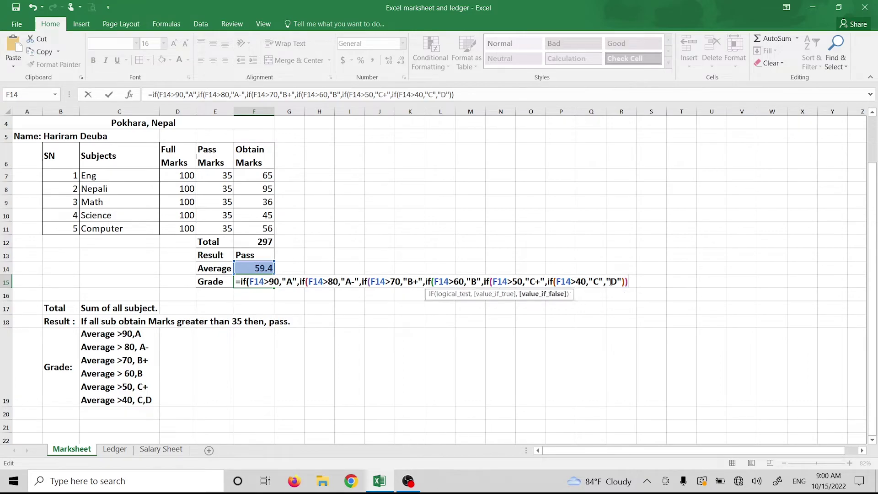
{"action": "type", "text": "))"}
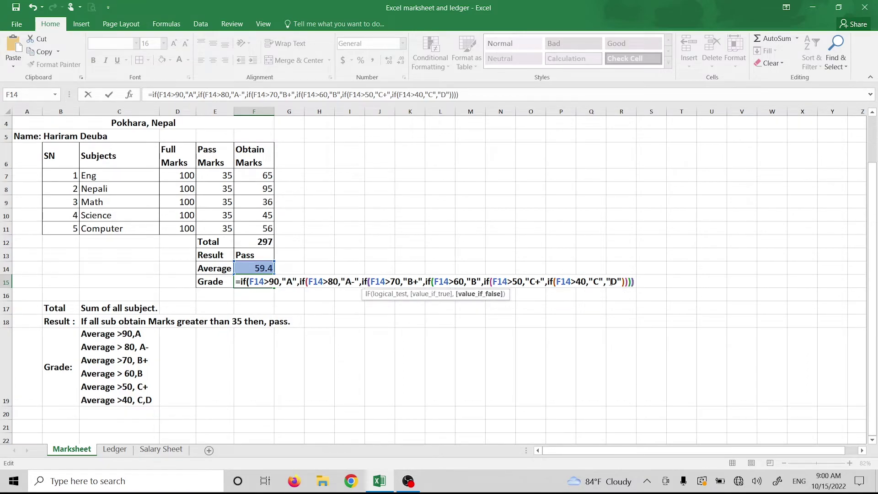
{"action": "type", "text": "))"}
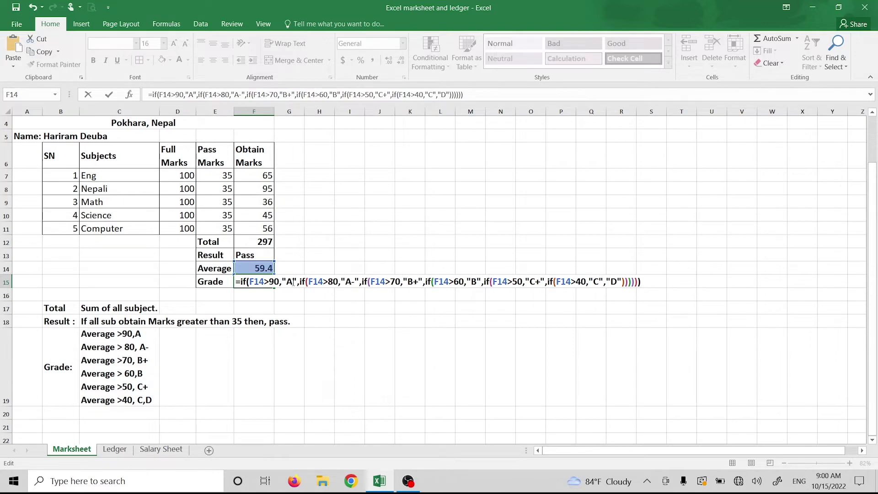
Review the nested-IF formula in F15 and enter it so the Grade shows C+.
{"action": "left_click_drag", "start_coordinate": [299, 282], "coordinate": [241, 282]}
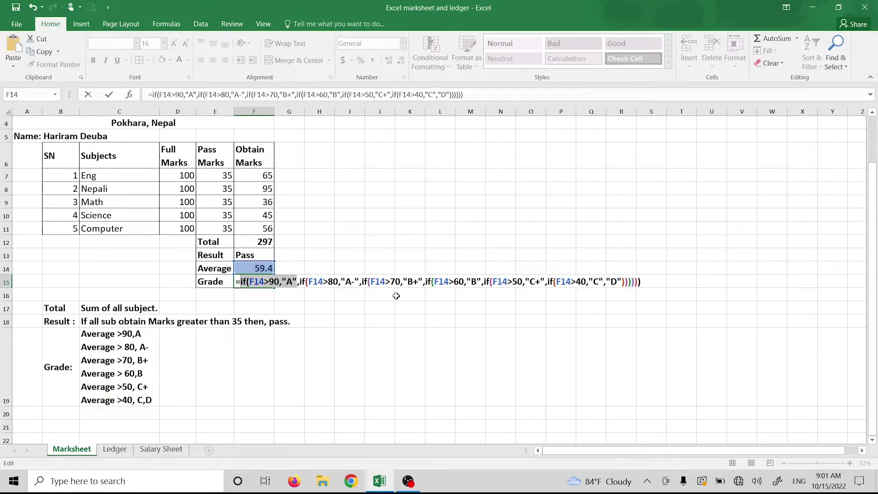
{"action": "left_click", "coordinate": [413, 282]}
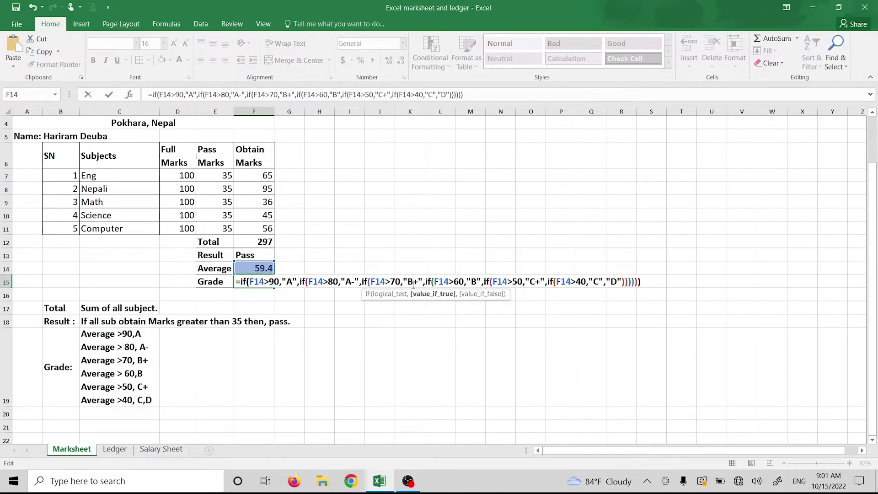
{"action": "key", "text": "Return"}
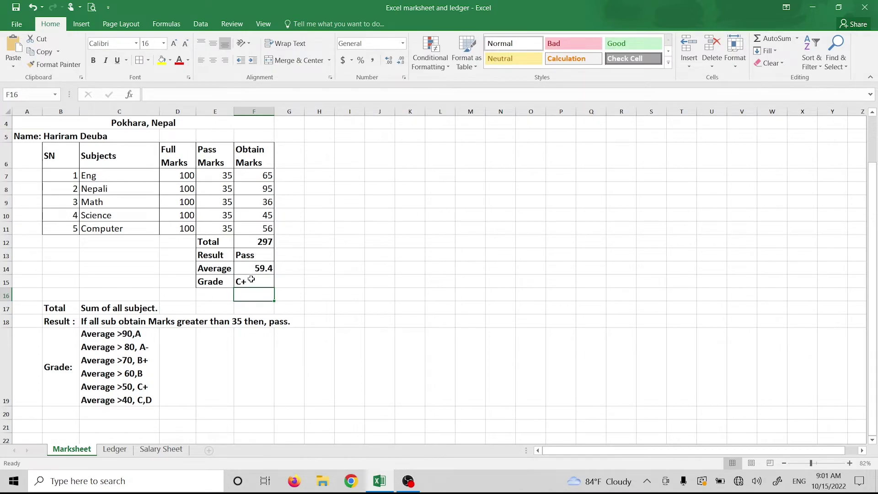
Change the Eng and Science marks to 80 and Computer to 66, giving Total 357, Average 71.4, Grade B+.
{"action": "left_click", "coordinate": [251, 279]}
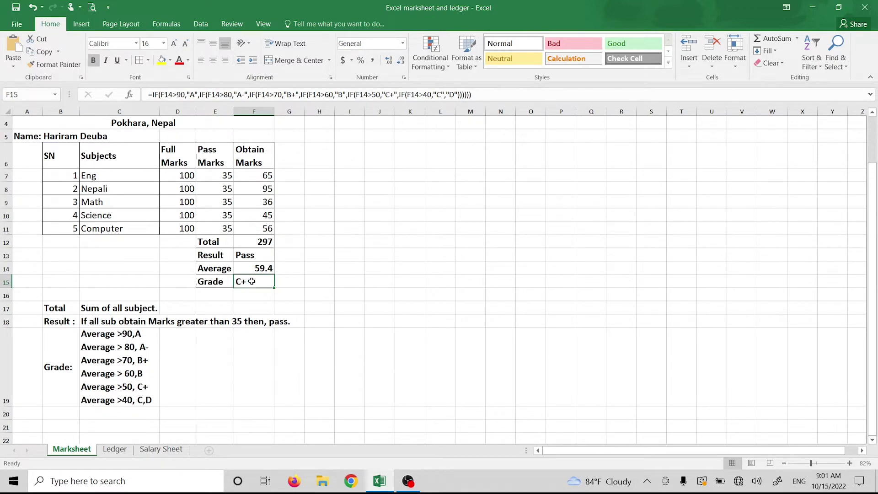
{"action": "left_click", "coordinate": [266, 201]}
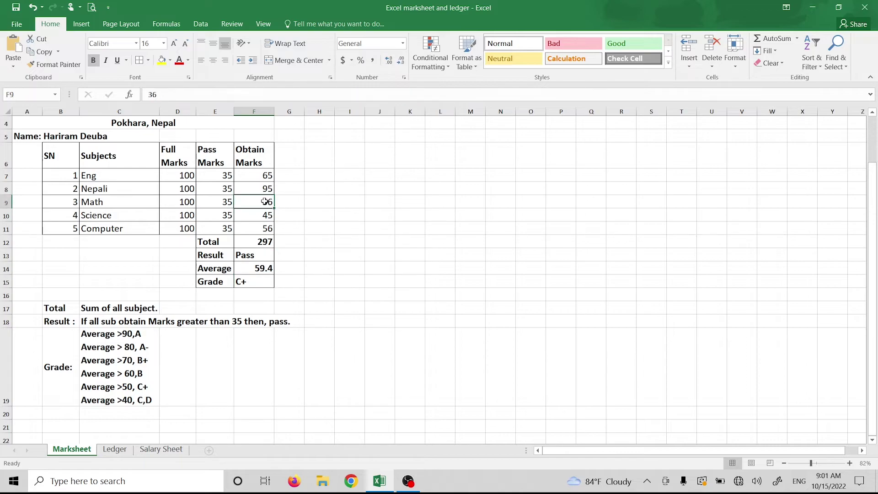
{"action": "left_click", "coordinate": [268, 177]}
{"action": "type", "text": "80"}
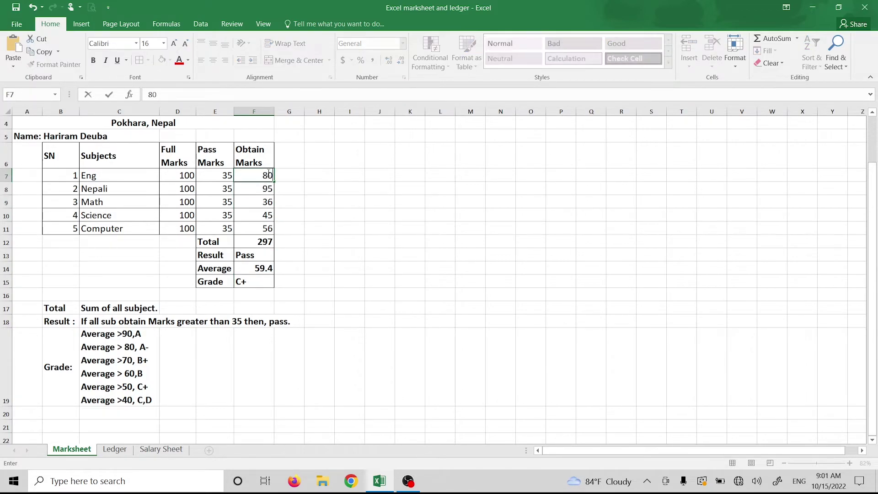
{"action": "key", "text": "Return"}
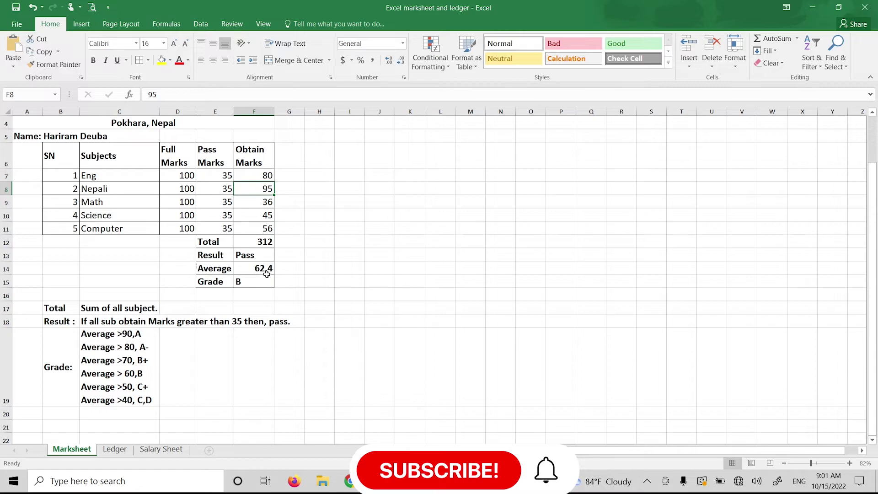
{"action": "left_click", "coordinate": [260, 210]}
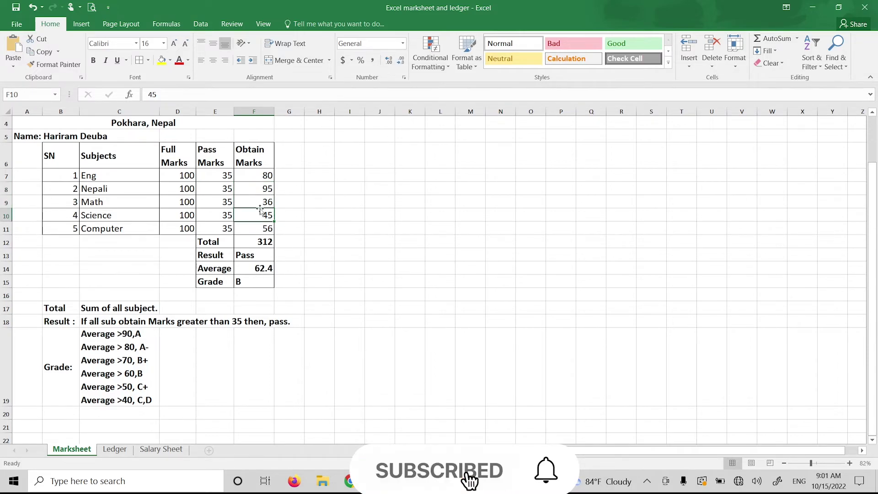
{"action": "type", "text": "80"}
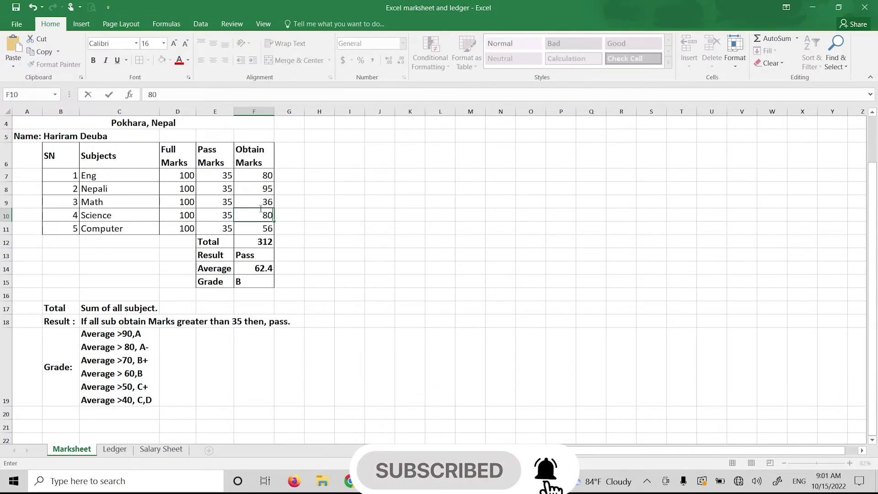
{"action": "key", "text": "Return"}
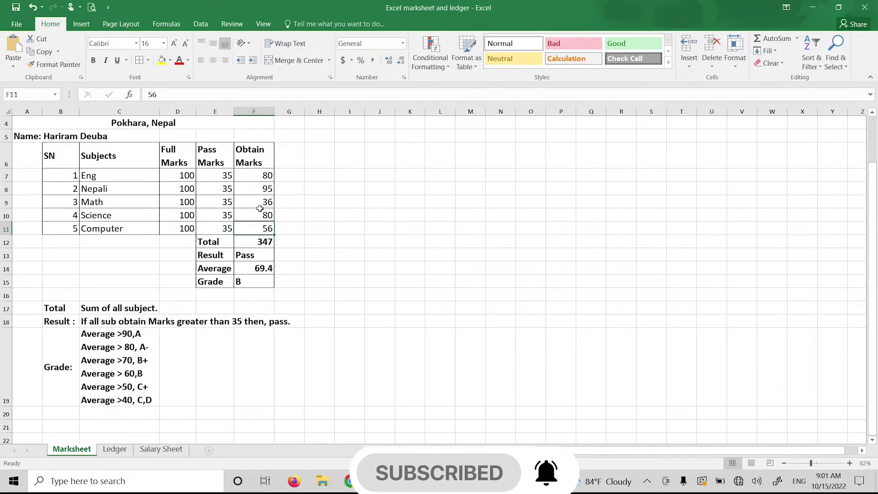
{"action": "type", "text": "66"}
{"action": "key", "text": "Return"}
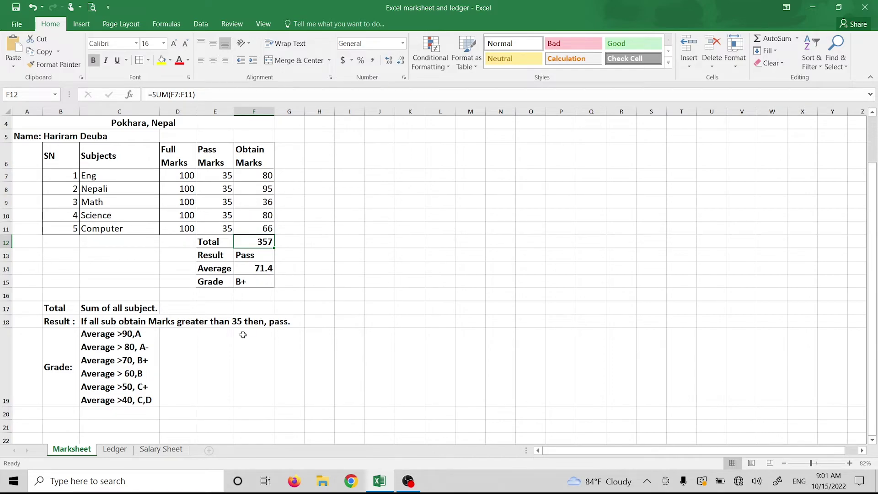
{"action": "left_click", "coordinate": [144, 346]}
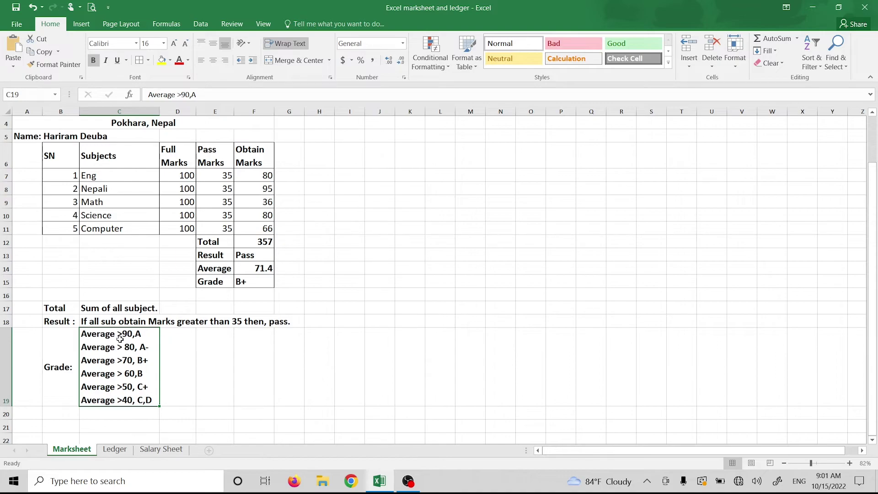
{"action": "double_click", "coordinate": [119, 347]}
{"action": "double_click", "coordinate": [149, 373]}
{"action": "left_click_drag", "start_coordinate": [149, 374], "coordinate": [67, 343]}
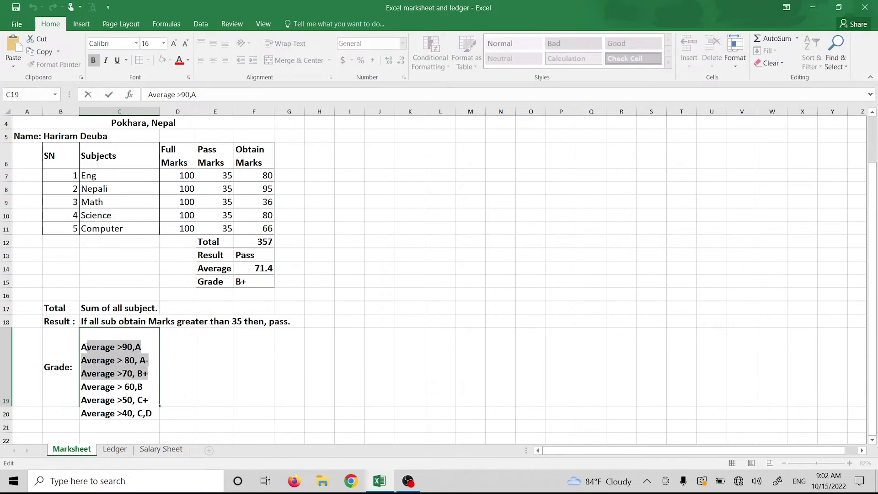
{"action": "left_click", "coordinate": [195, 370]}
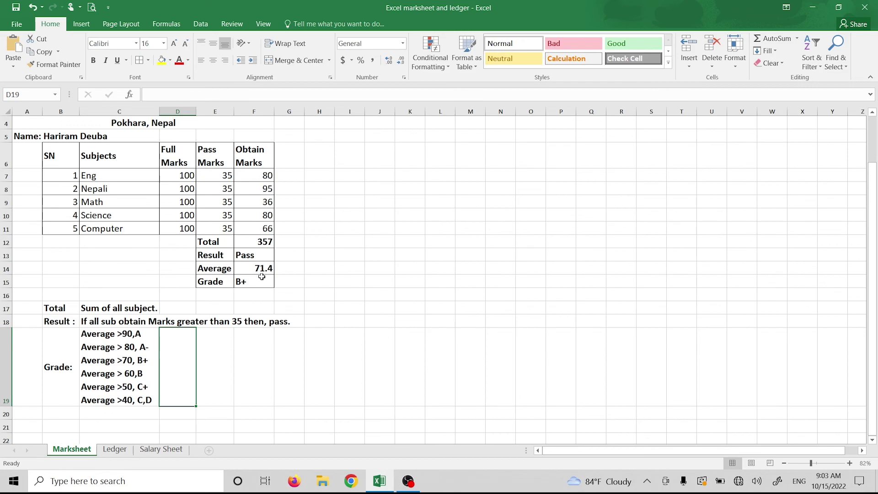
Close the marksheet workbook, saving the changes when prompted.
{"action": "left_click", "coordinate": [333, 269]}
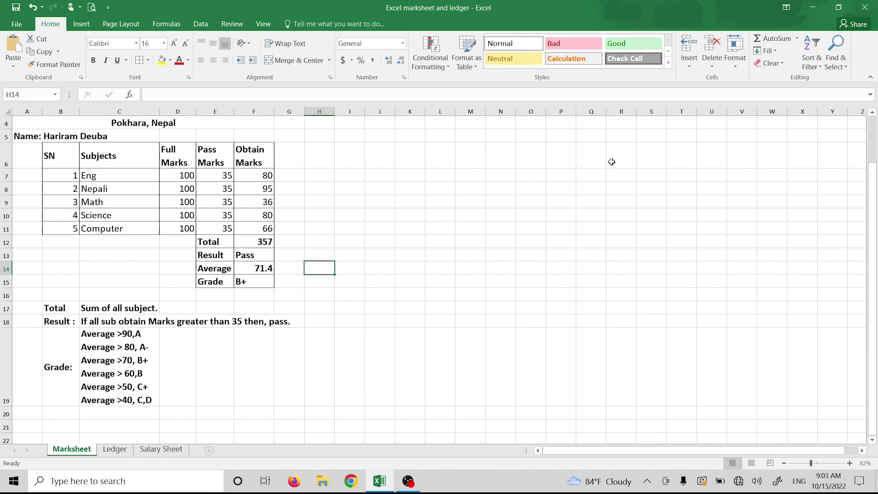
{"action": "left_click", "coordinate": [864, 8]}
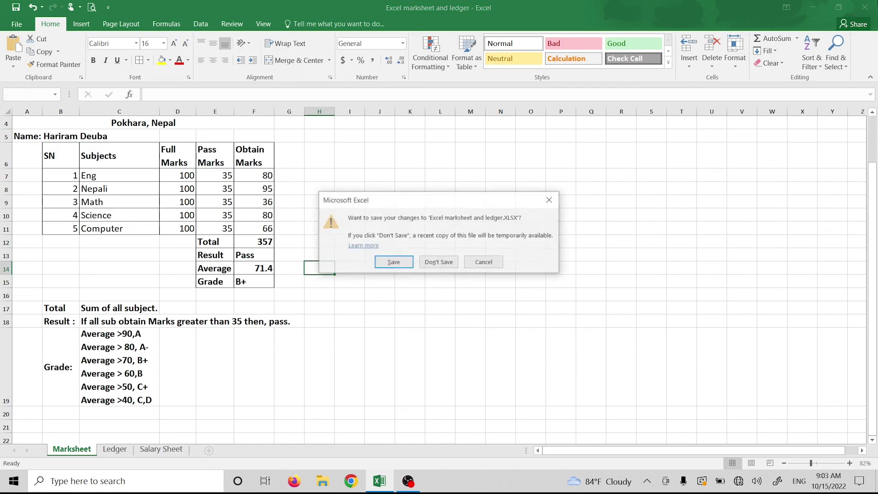
{"action": "left_click", "coordinate": [393, 263]}
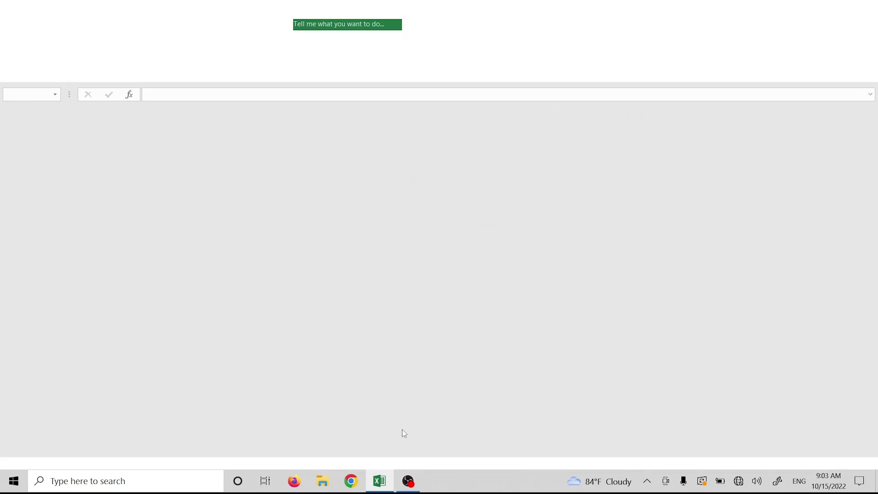